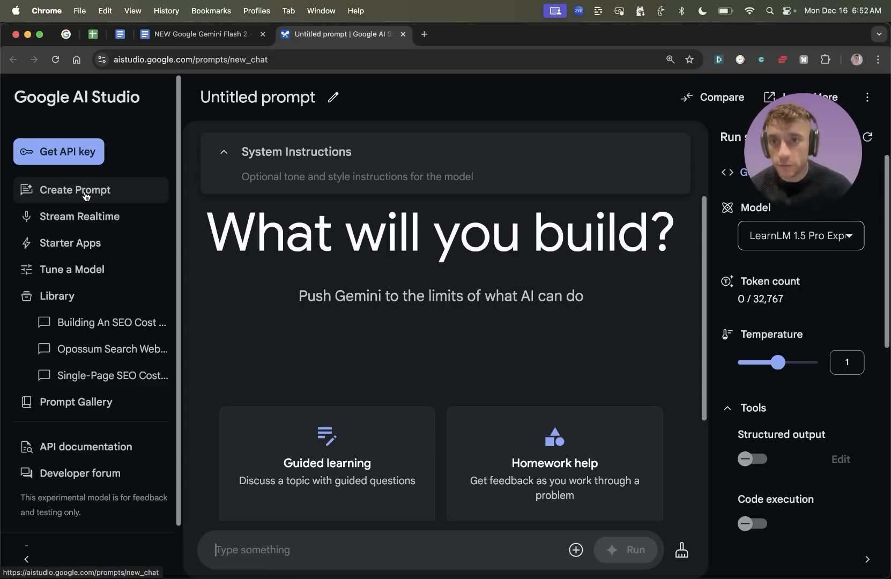
pyautogui.click(80, 197)
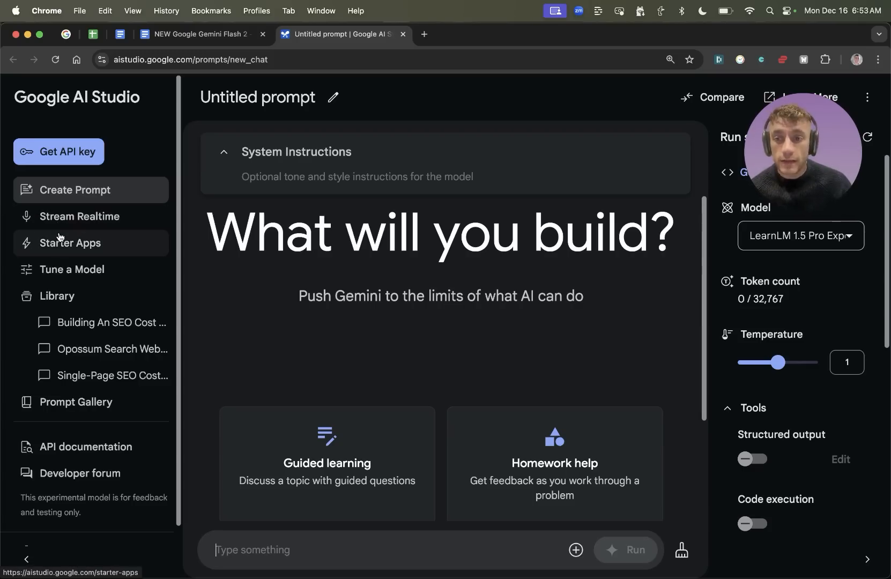
pyautogui.scroll(-2, 148, 249)
pyautogui.scroll(2, 145, 253)
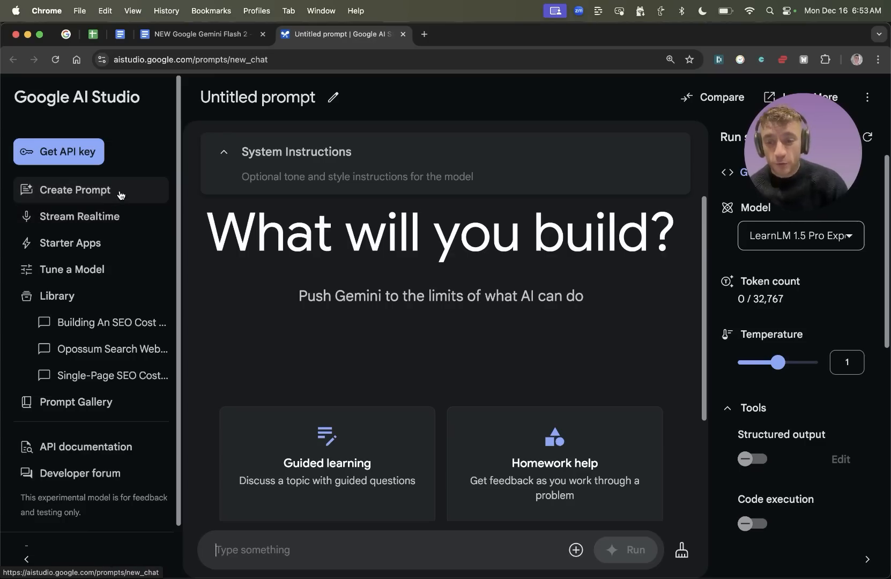
pyautogui.scroll(-2, 160, 271)
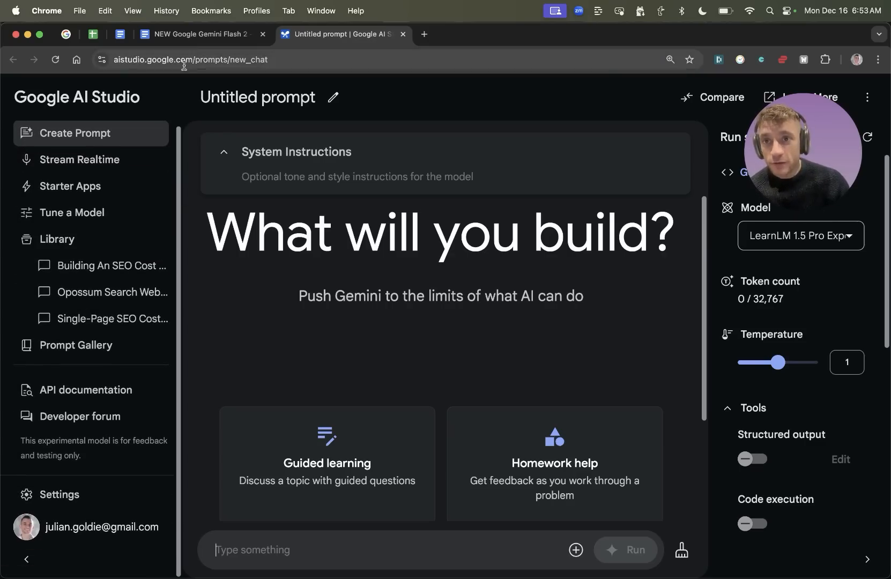
pyautogui.scroll(2, 134, 275)
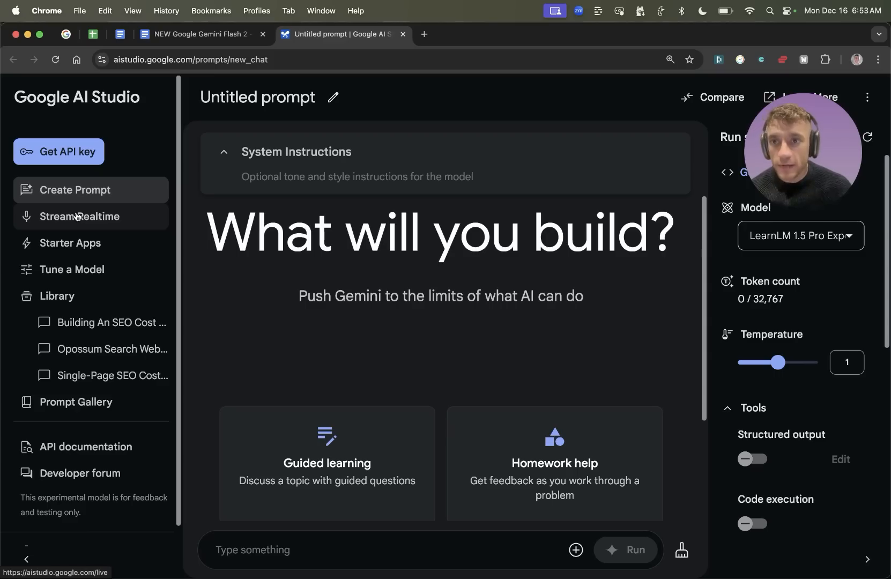
# Open the Stream Realtime page and look over its interaction options
pyautogui.click(76, 217)
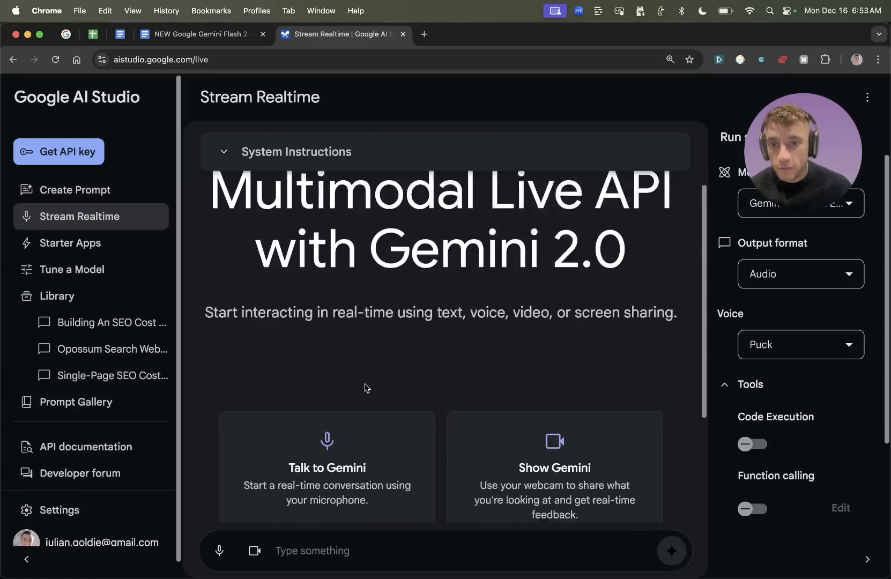
pyautogui.scroll(-4, 367, 388)
pyautogui.scroll(4, 432, 229)
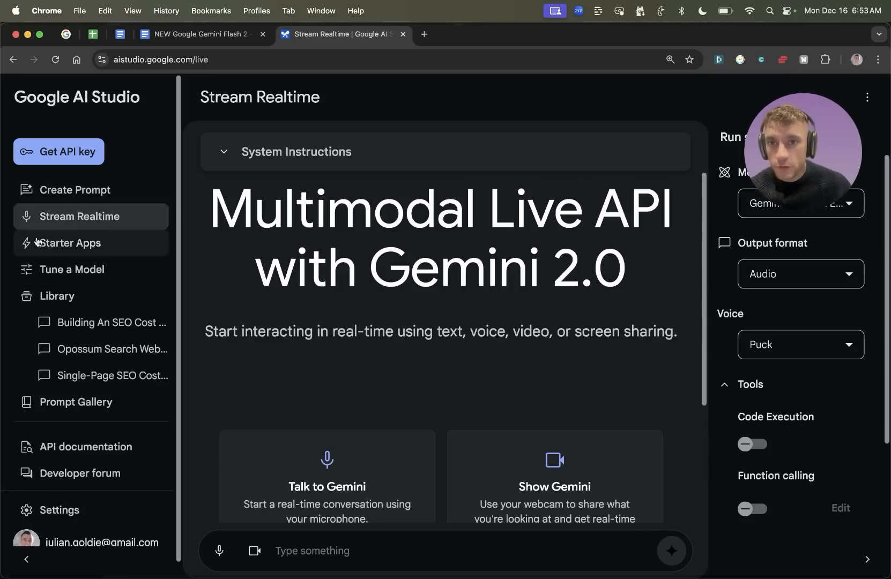
# Review the model, output format and voice choices available in the Stream Realtime run settings
pyautogui.moveTo(855, 142)
pyautogui.moveTo(855, 142); pyautogui.dragTo(747, 103)
pyautogui.click(495, 228)
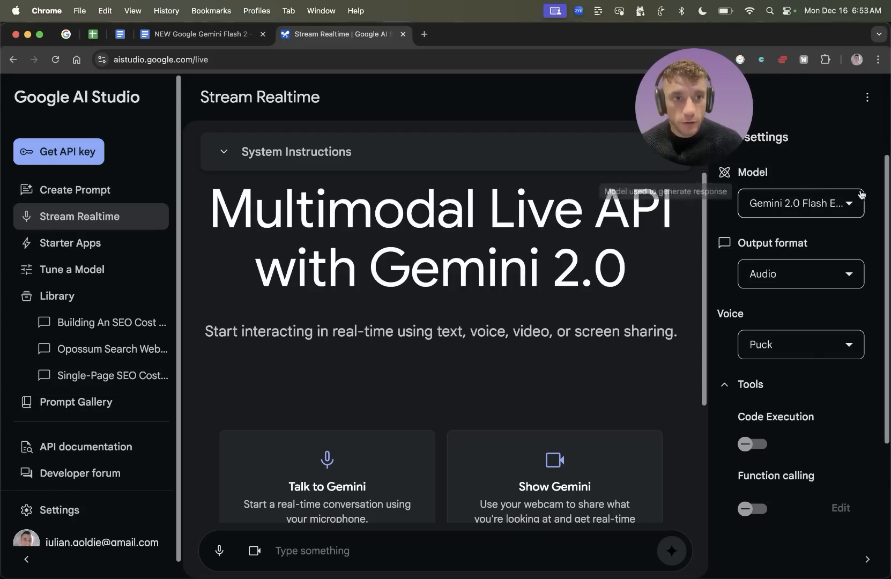
pyautogui.click(824, 208)
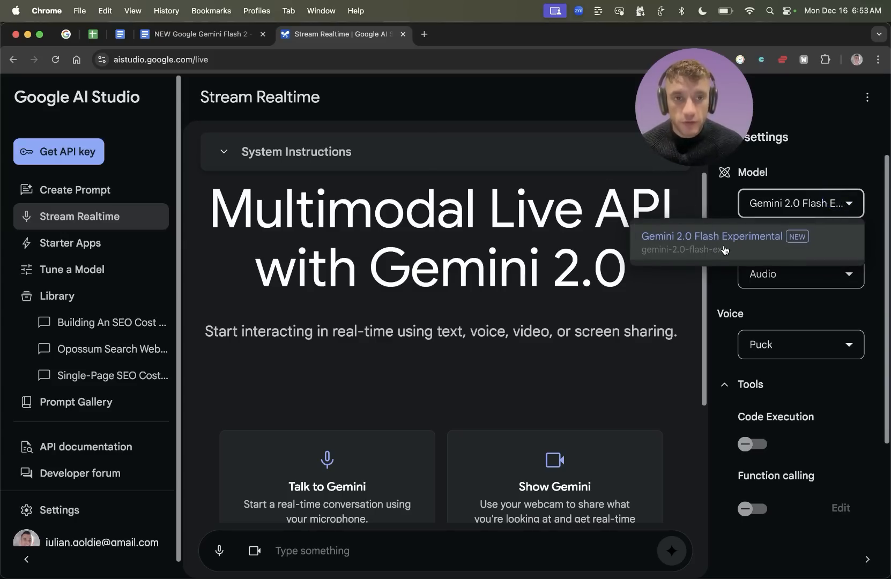
pyautogui.click(634, 300)
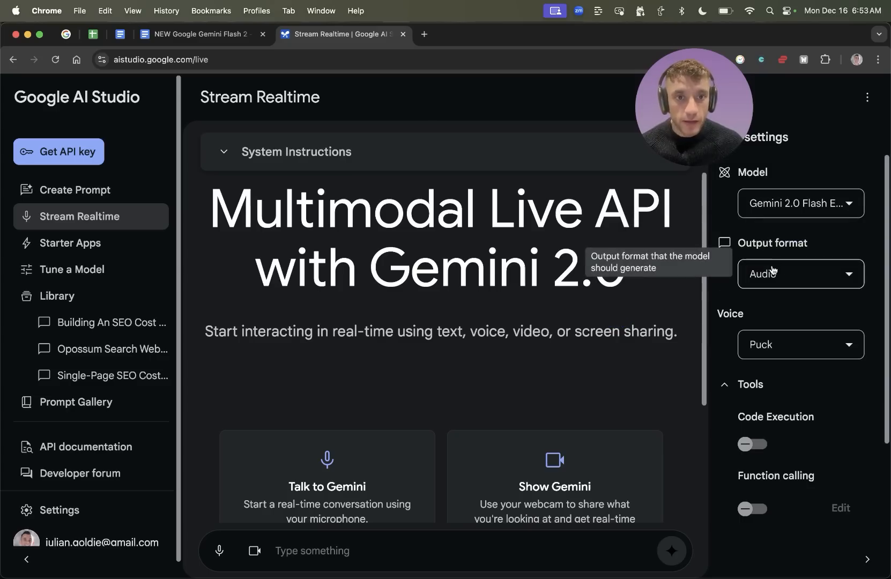
pyautogui.click(772, 272)
pyautogui.click(576, 320)
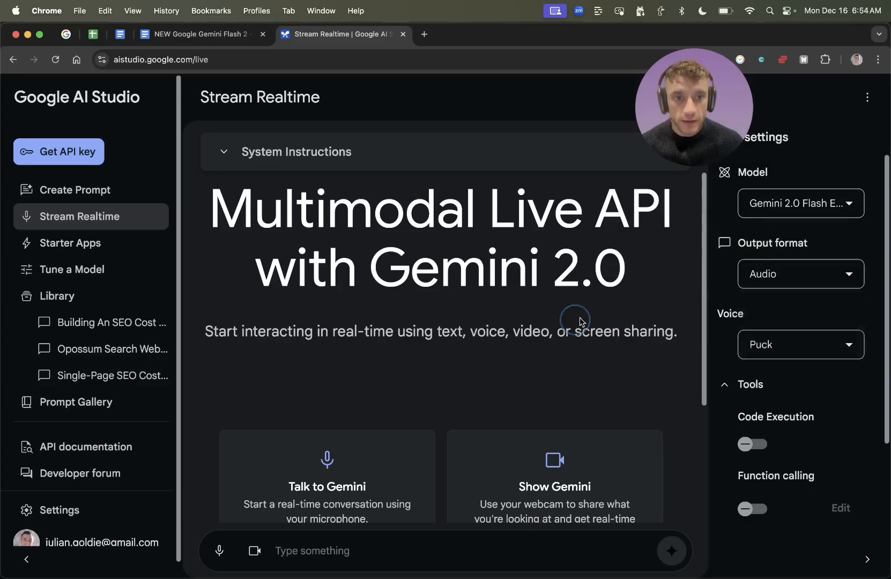
pyautogui.click(780, 345)
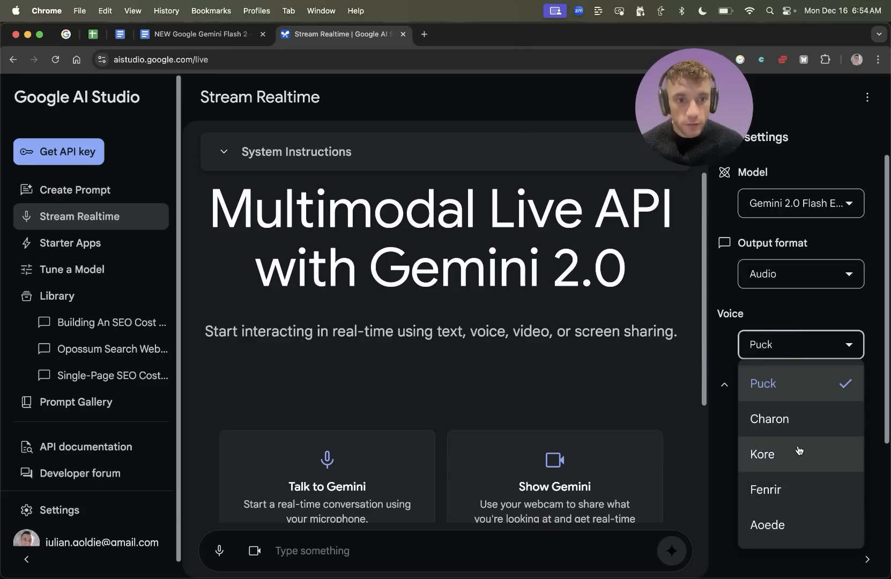
pyautogui.click(535, 335)
# Enable Grounding with Google Search as a tool in the run settings
pyautogui.press('super+minus')
pyautogui.press('super+minus')
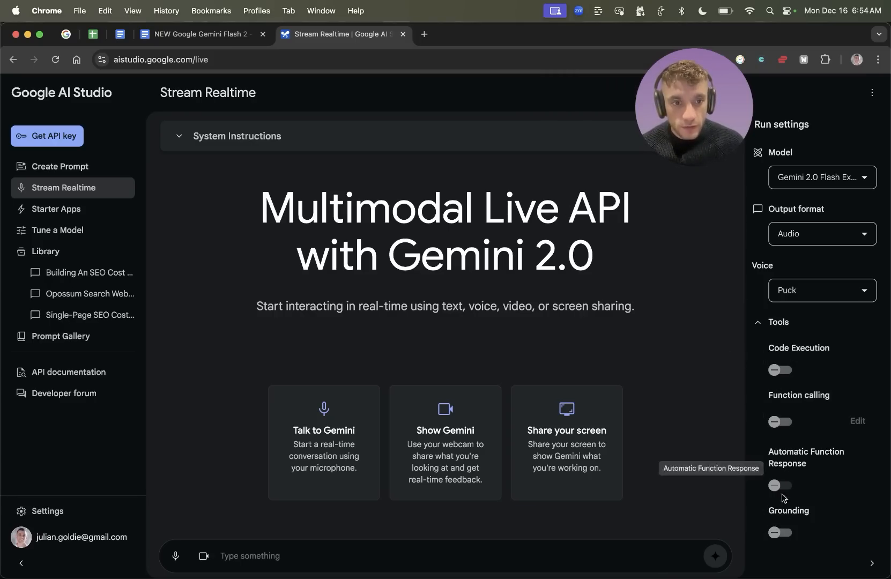
pyautogui.click(781, 533)
pyautogui.scroll(-1, 781, 466)
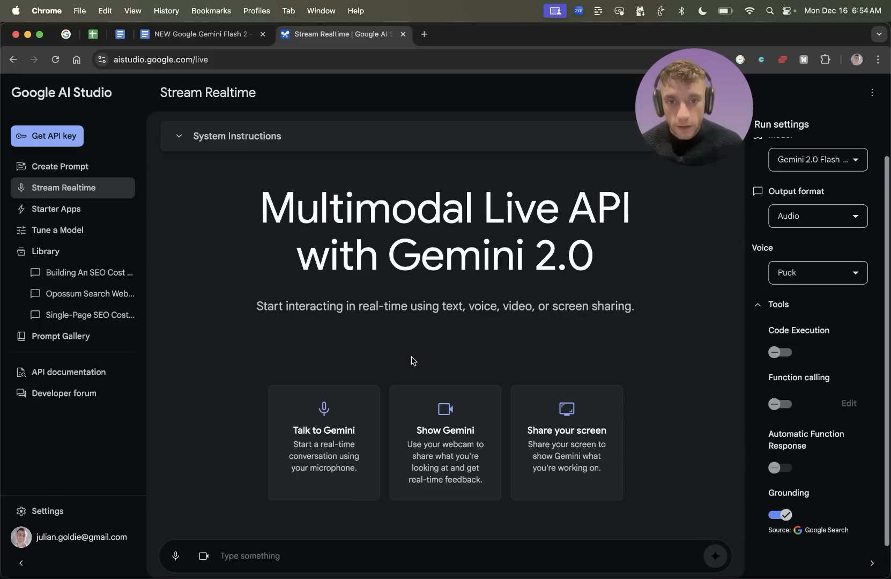
pyautogui.moveTo(298, 368); pyautogui.dragTo(707, 478)
pyautogui.click(707, 475)
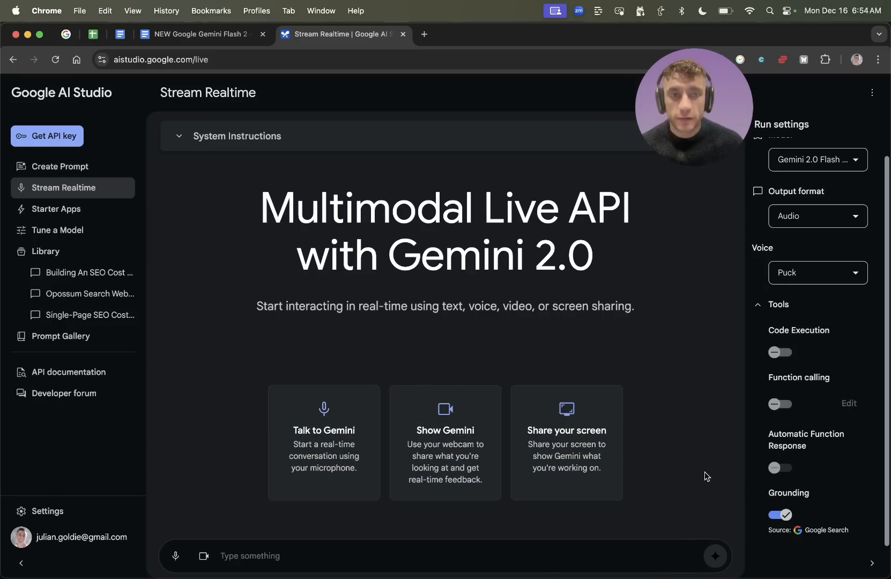
pyautogui.moveTo(695, 116); pyautogui.dragTo(732, 395)
pyautogui.click(698, 255)
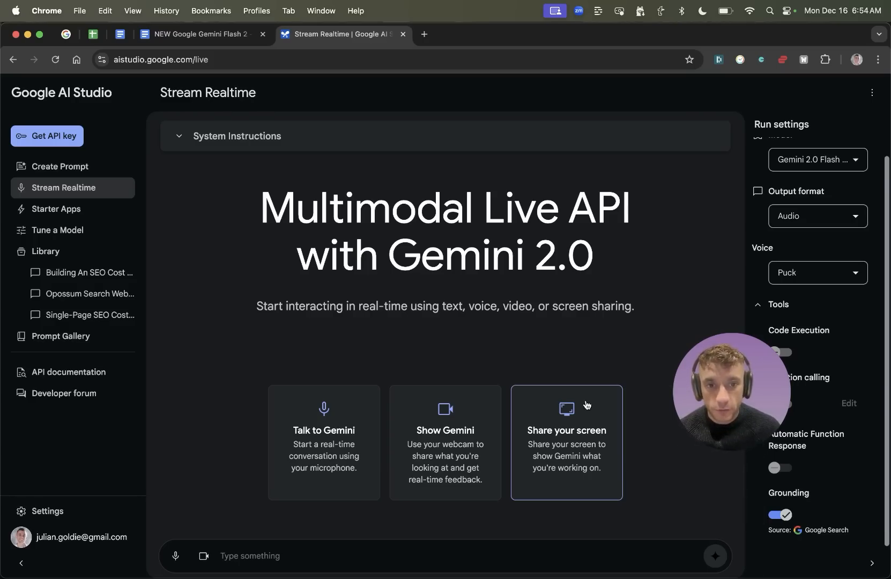
# Start a live stream that shares the entire screen with Gemini, and end the stream after talking to it
pyautogui.click(557, 441)
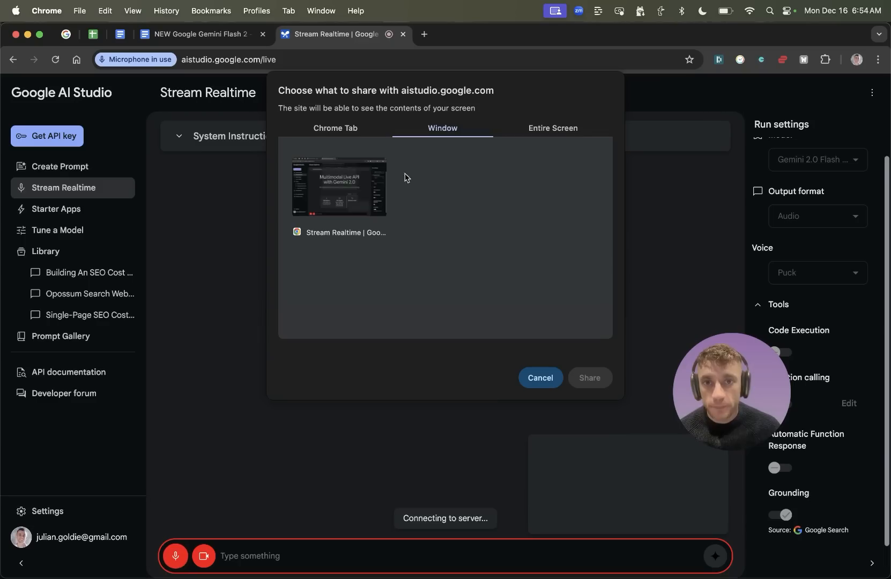
pyautogui.click(538, 130)
pyautogui.click(413, 210)
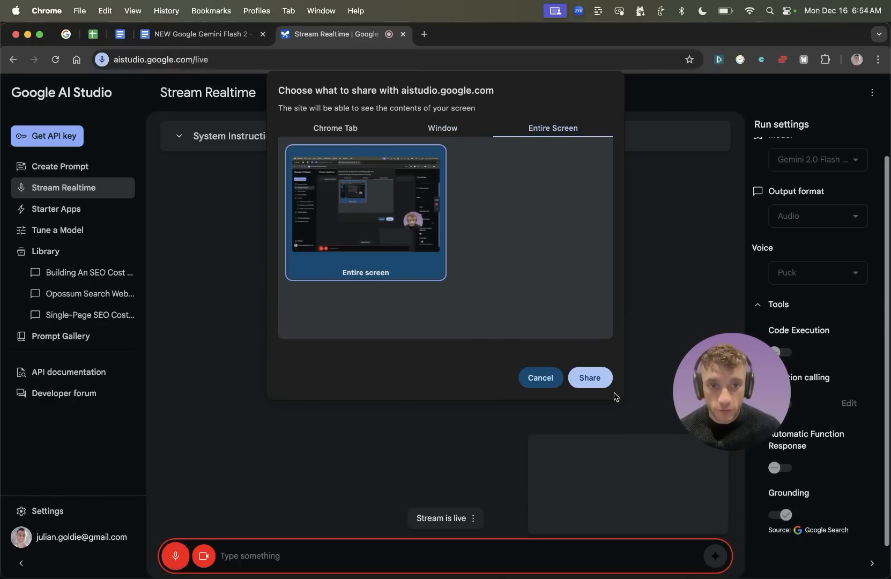
pyautogui.click(601, 381)
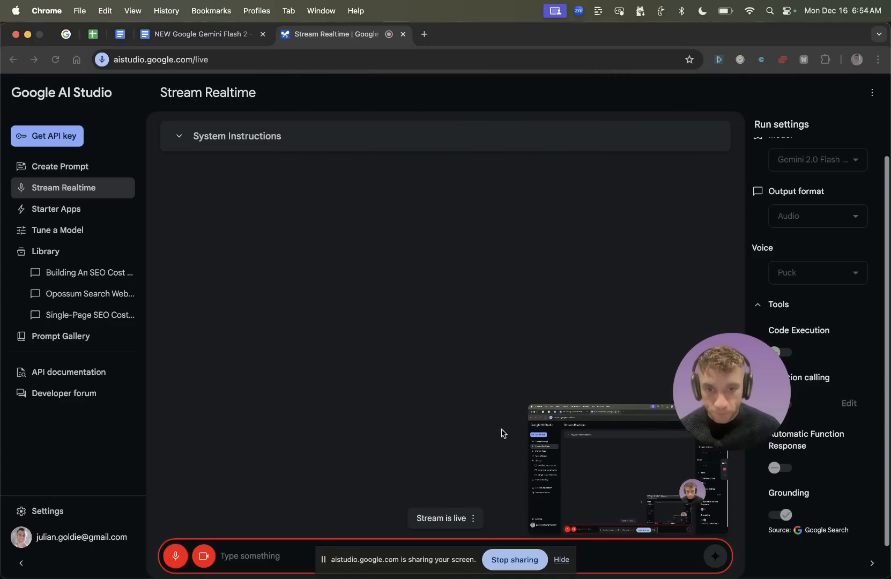
pyautogui.click(561, 560)
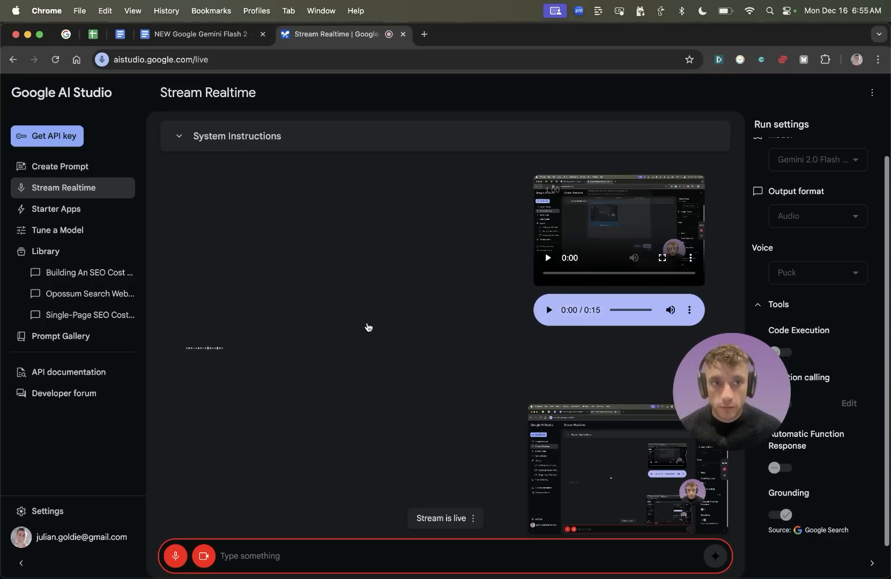
pyautogui.scroll(1, 852, 209)
pyautogui.scroll(-1, 810, 219)
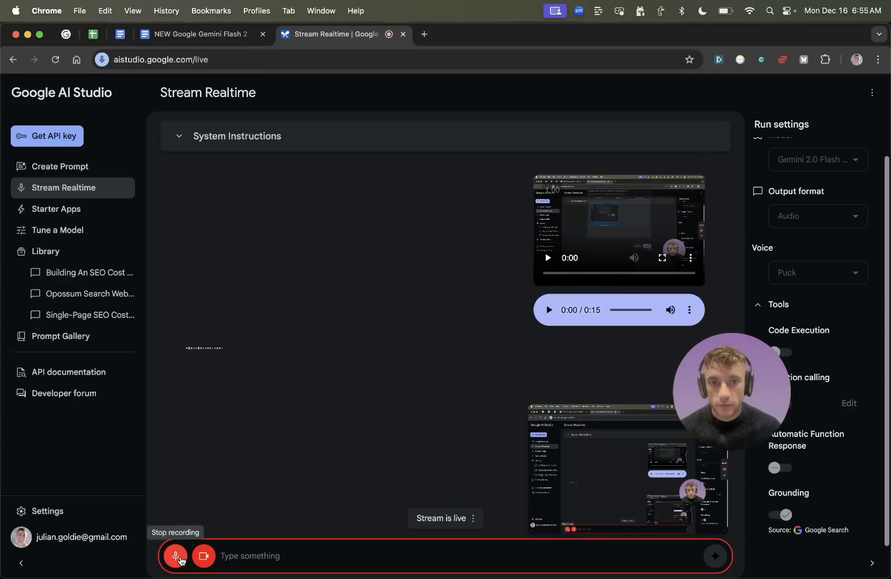
pyautogui.click(179, 560)
pyautogui.click(204, 557)
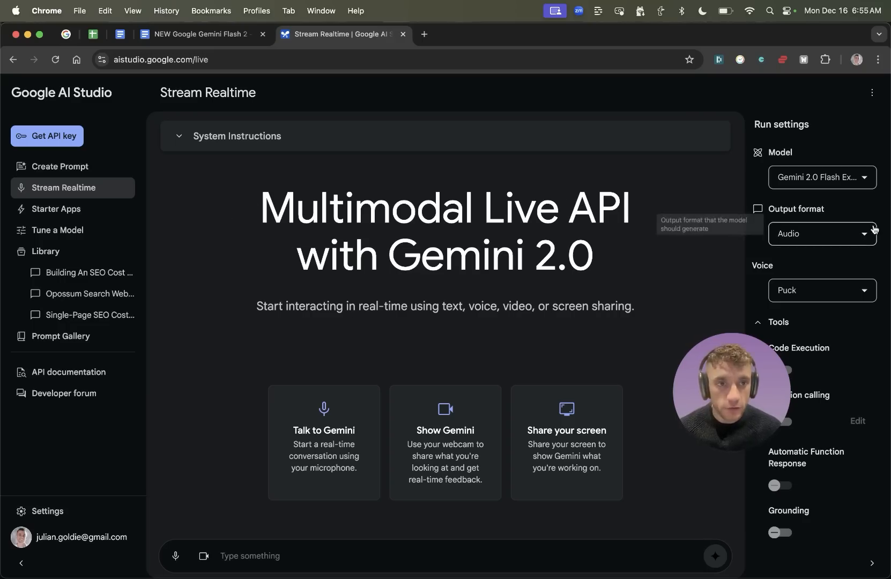
# Start a new live stream sharing the entire screen, and open Ahrefs Keywords Explorer in a new browser tab
pyautogui.click(465, 203)
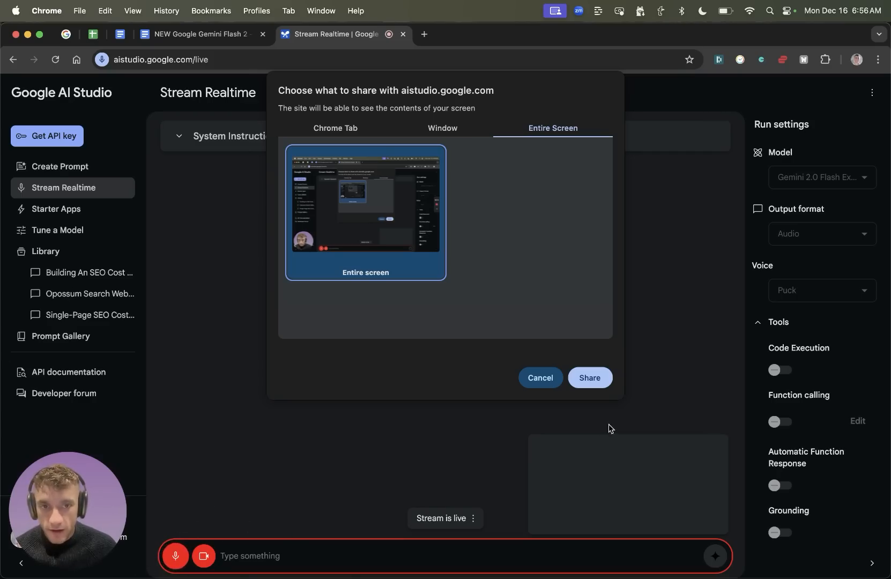
pyautogui.click(591, 383)
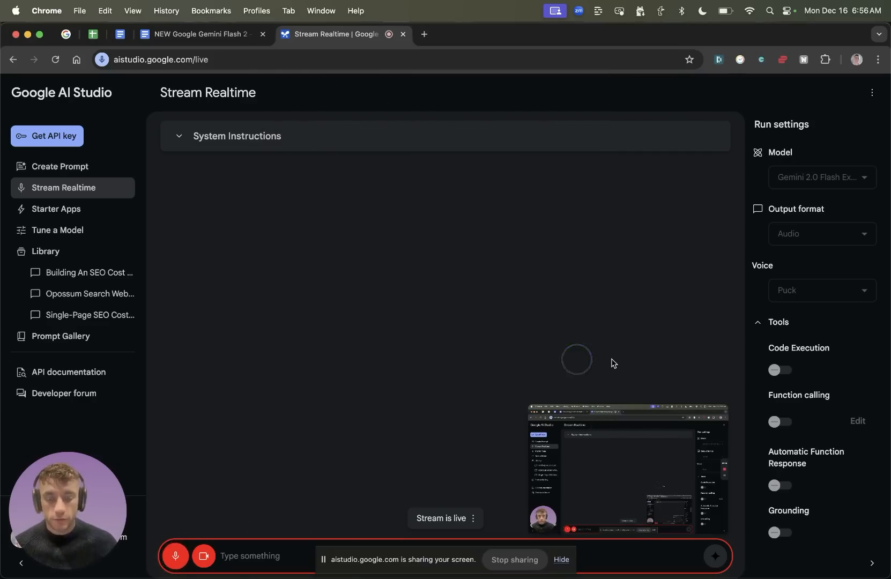
pyautogui.press('super+t')
pyautogui.write('key')
pyautogui.press('Return')
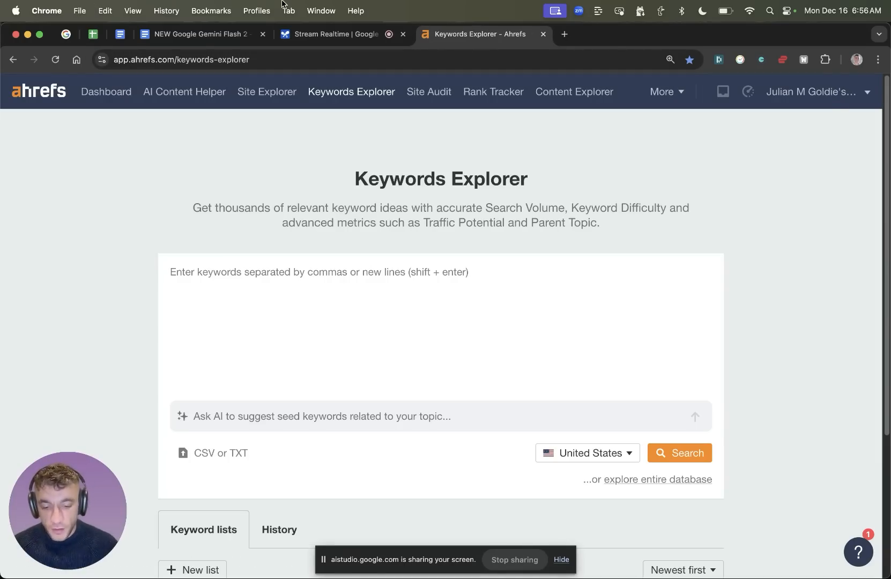
# Search Keywords Explorer for "seo agency" and hide the screen-sharing notice
pyautogui.write('seo agency')
pyautogui.press('Return')
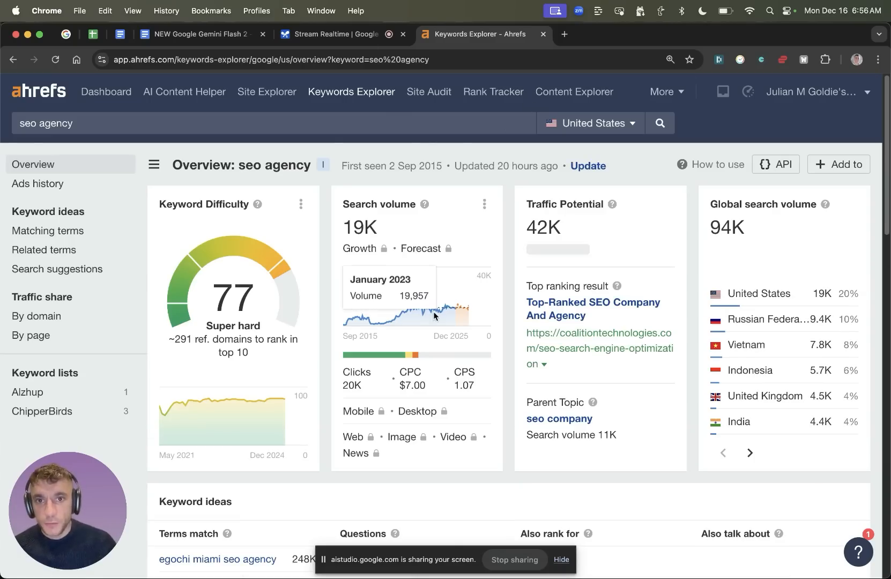
pyautogui.click(560, 559)
# Examine the overview metrics and keyword ideas for "seo agency" while the screen is shared with Gemini
pyautogui.scroll(-5, 502, 252)
pyautogui.scroll(5, 524, 271)
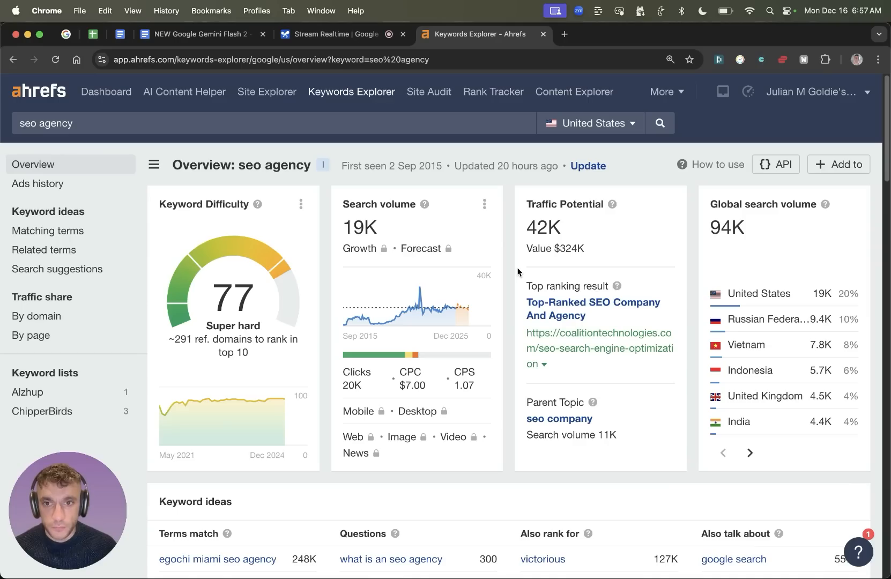
pyautogui.scroll(-2, 518, 271)
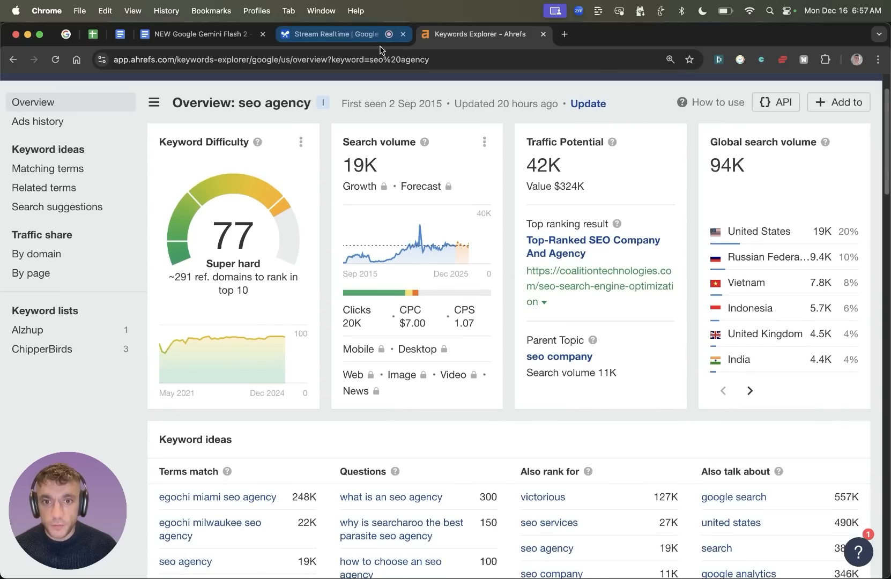
pyautogui.scroll(2, 507, 352)
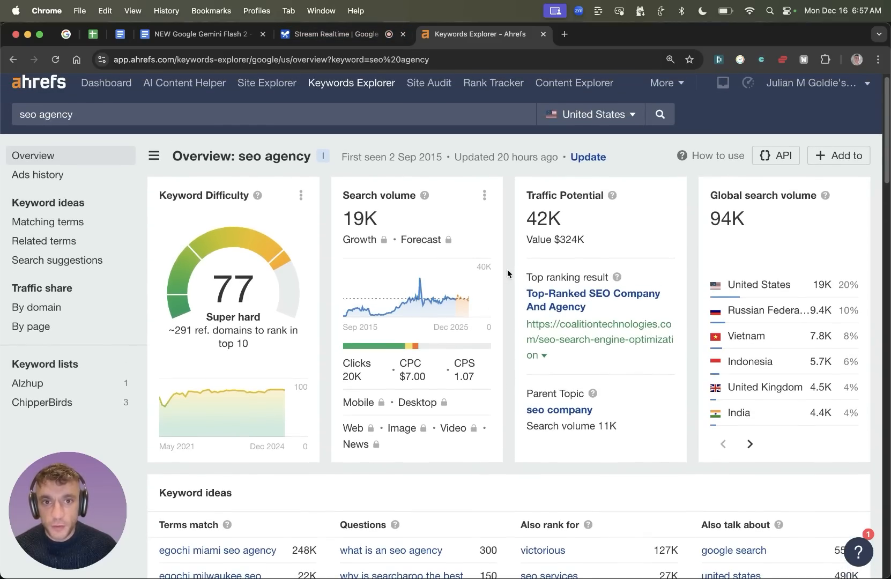
pyautogui.scroll(1, 502, 257)
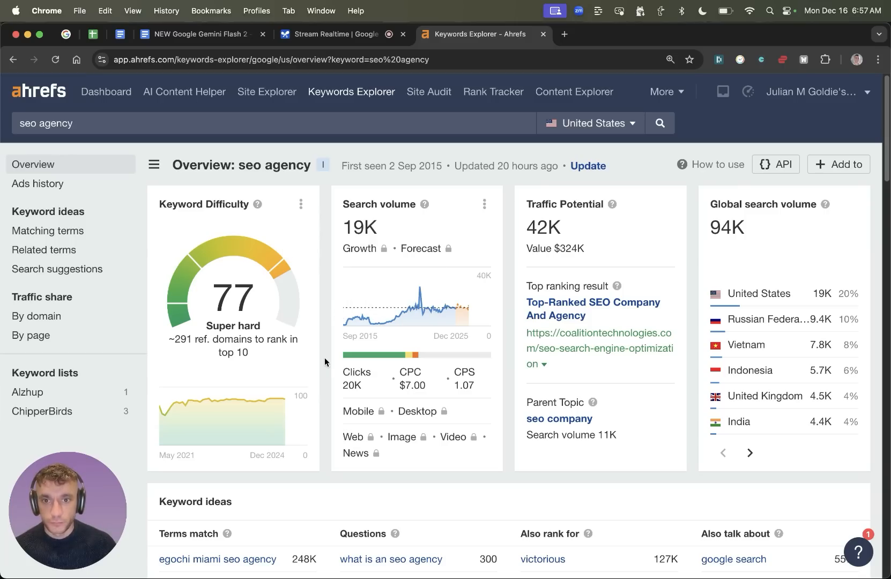
pyautogui.scroll(-3, 326, 349)
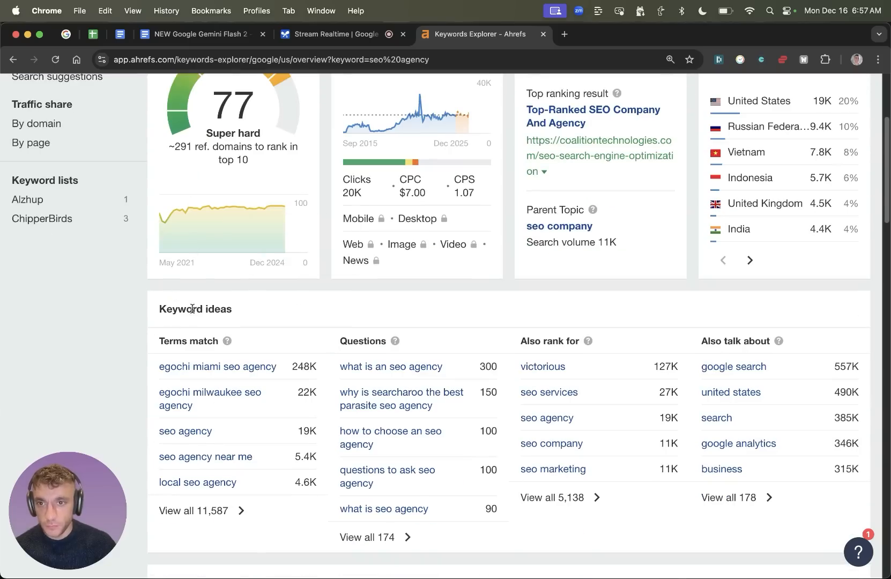
pyautogui.moveTo(160, 309); pyautogui.dragTo(249, 315)
pyautogui.click(249, 314)
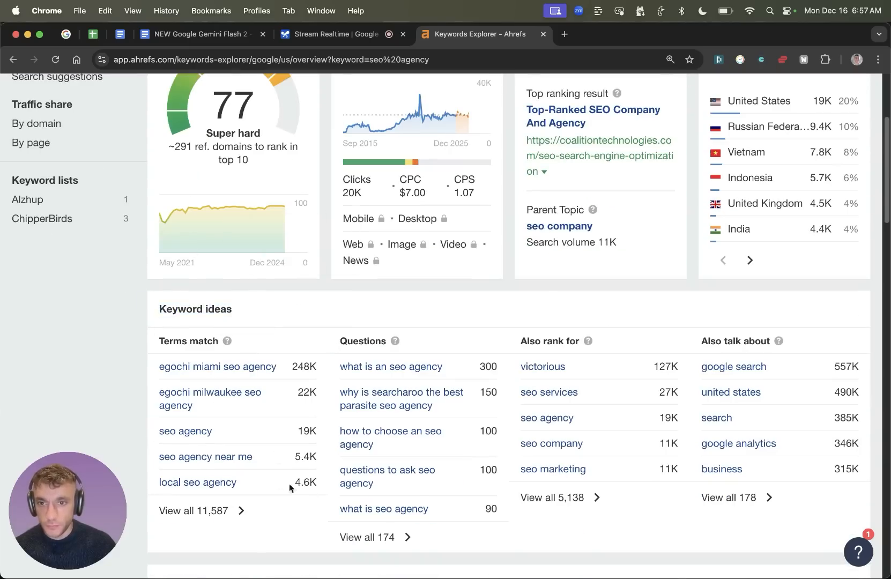
# Open the full list of matching terms for "seo agency" and filter it to a keyword difficulty of up to 10
pyautogui.click(214, 513)
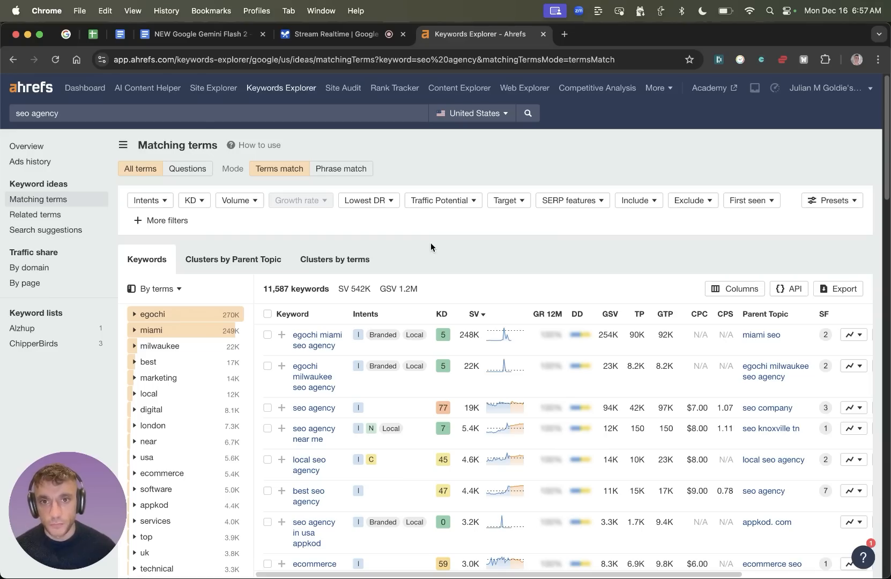
pyautogui.click(203, 201)
pyautogui.click(269, 222)
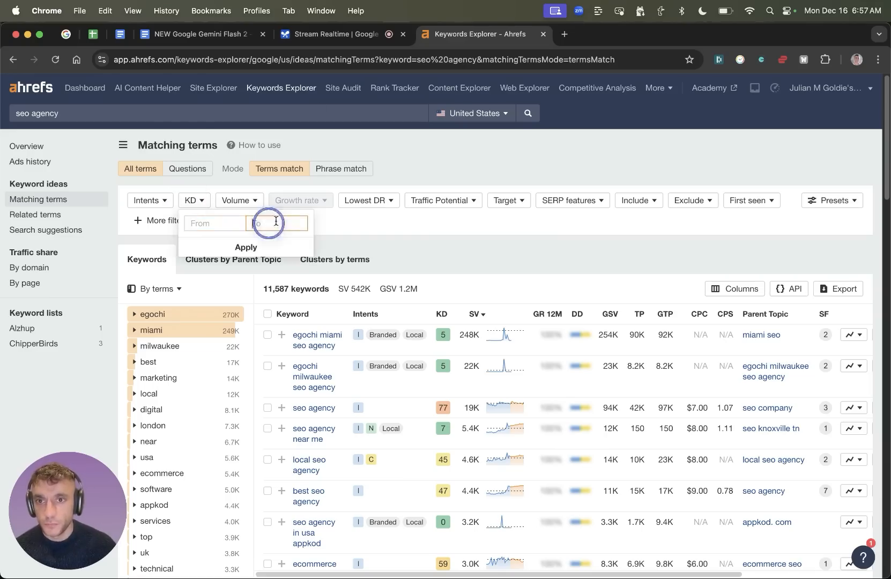
pyautogui.write('10')
pyautogui.press('Return')
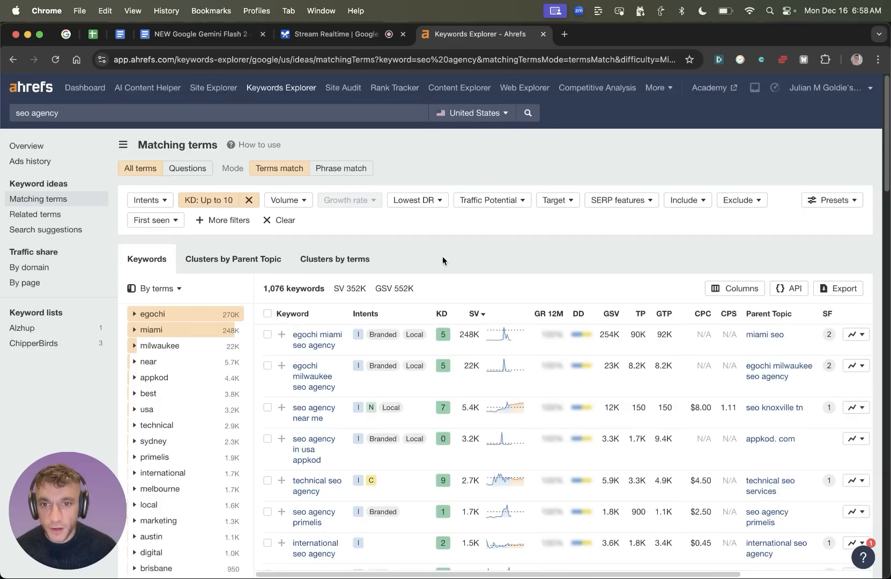
pyautogui.scroll(-5, 443, 257)
pyautogui.scroll(5, 442, 310)
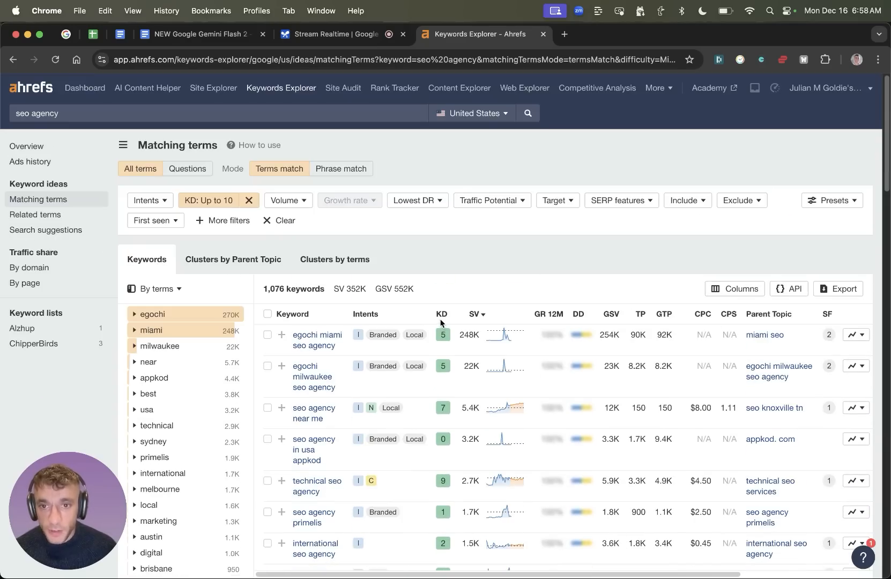
# Filter the "seo agency" matching terms to keywords with a lowest DR of up to 5 in the top 5
pyautogui.scroll(-10, 485, 325)
pyautogui.scroll(10, 483, 325)
pyautogui.click(434, 201)
pyautogui.click(434, 201)
pyautogui.click(437, 258)
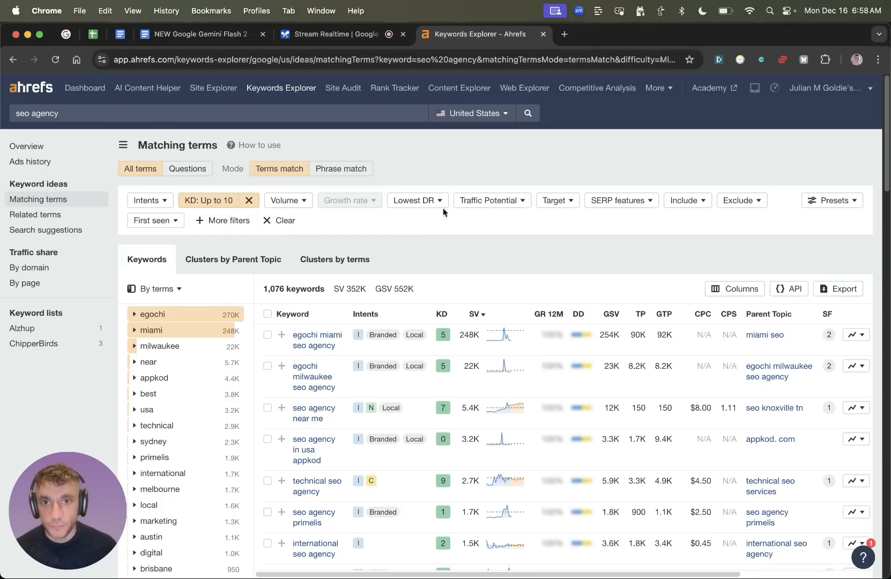
pyautogui.click(422, 200)
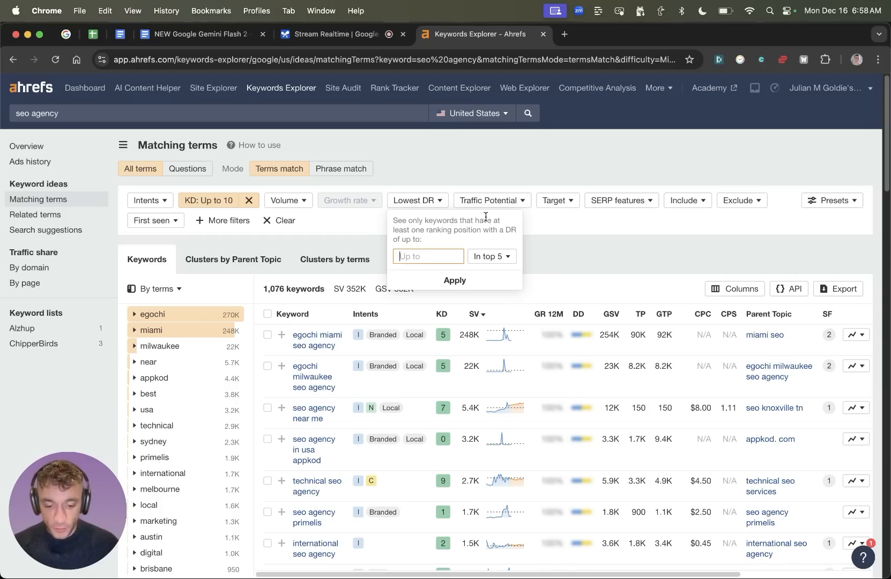
pyautogui.write('5')
pyautogui.click(455, 280)
pyautogui.click(185, 250)
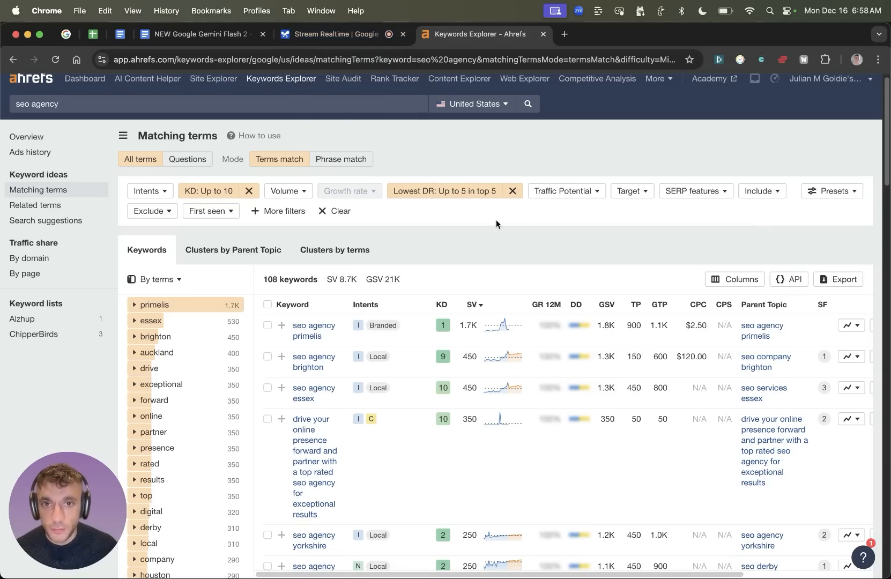
# Look through the filtered keywords and open the overview of "seo agency brighton" in a separate browser tab
pyautogui.scroll(-2, 514, 301)
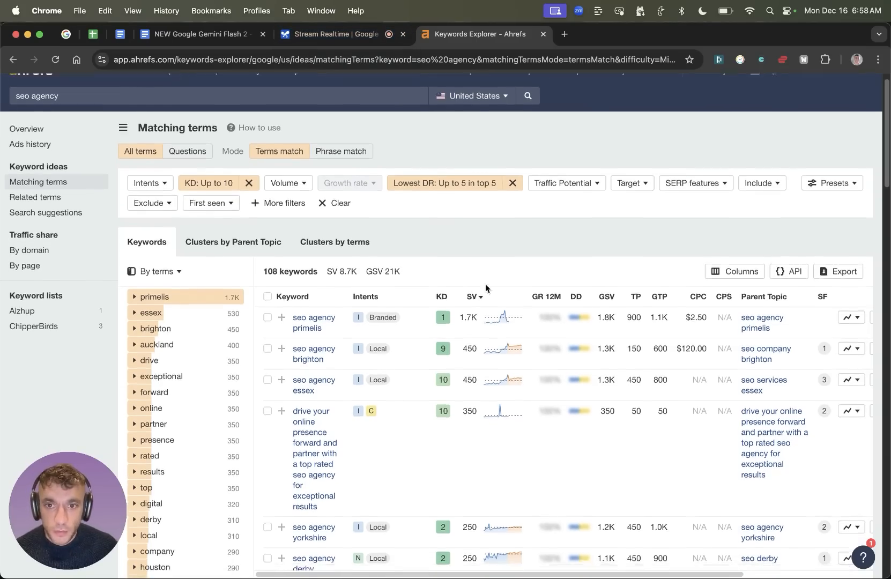
pyautogui.scroll(3, 486, 283)
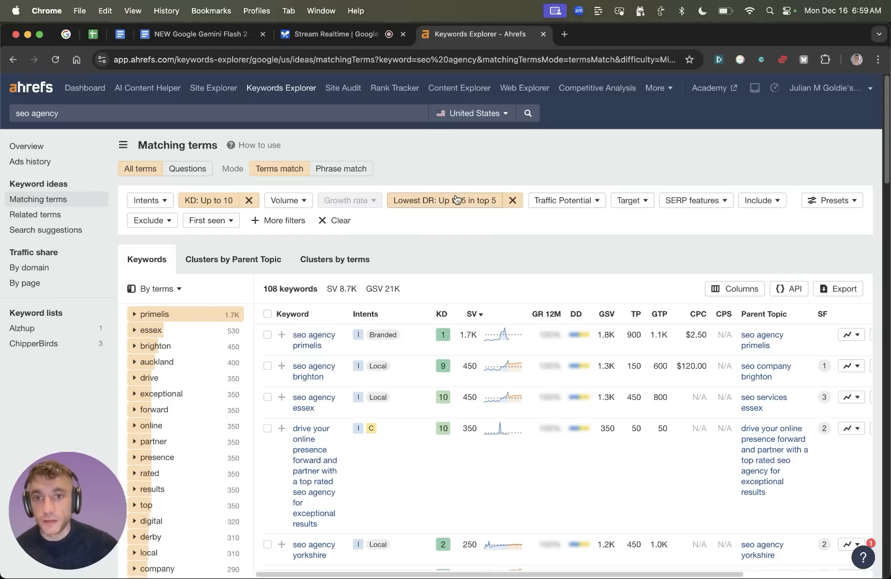
pyautogui.scroll(-1, 456, 200)
pyautogui.click(601, 450)
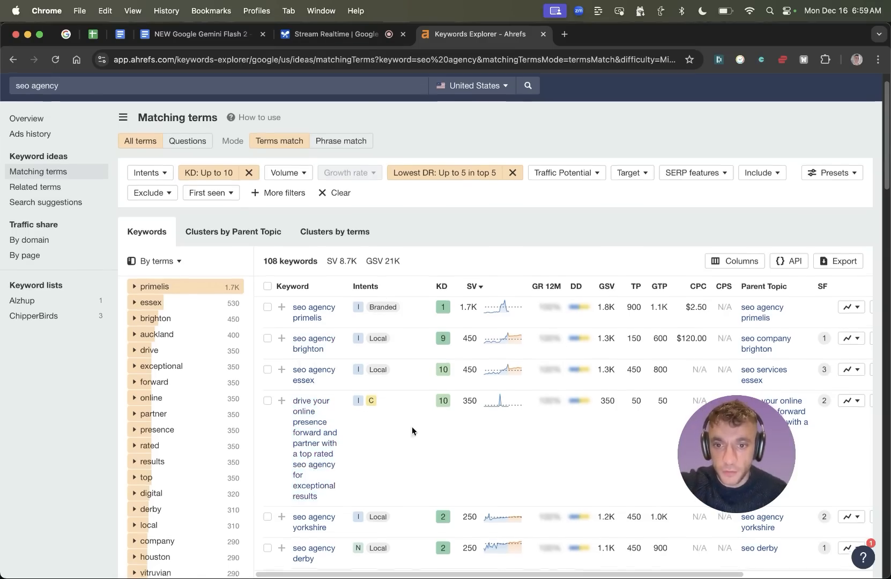
pyautogui.scroll(-3, 418, 451)
pyautogui.scroll(-5, 453, 335)
pyautogui.scroll(8, 424, 344)
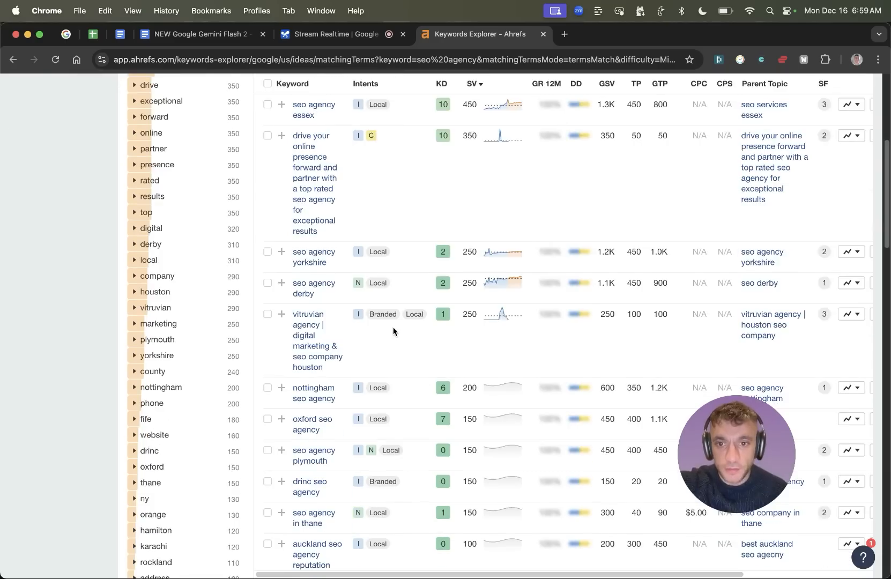
pyautogui.keyDown('super'); pyautogui.click(313, 327); pyautogui.keyUp('super')
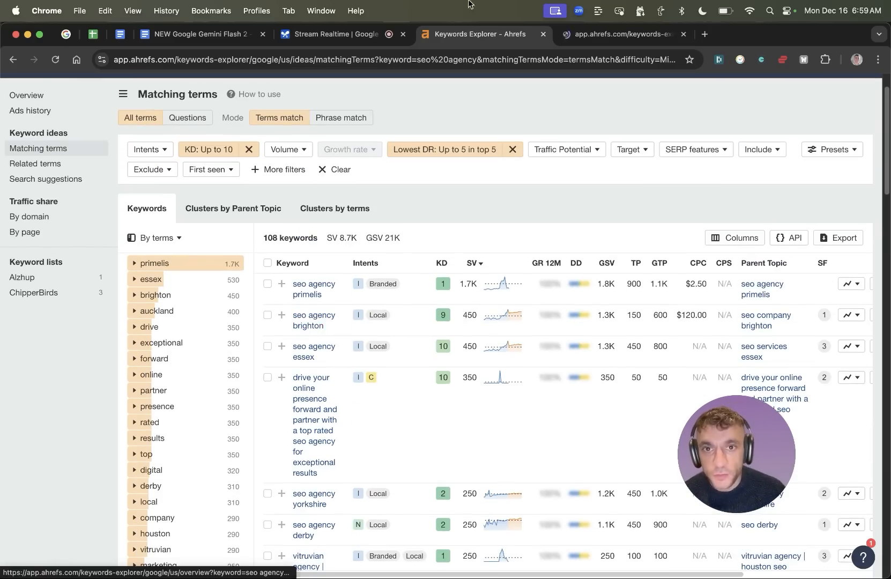
pyautogui.click(597, 34)
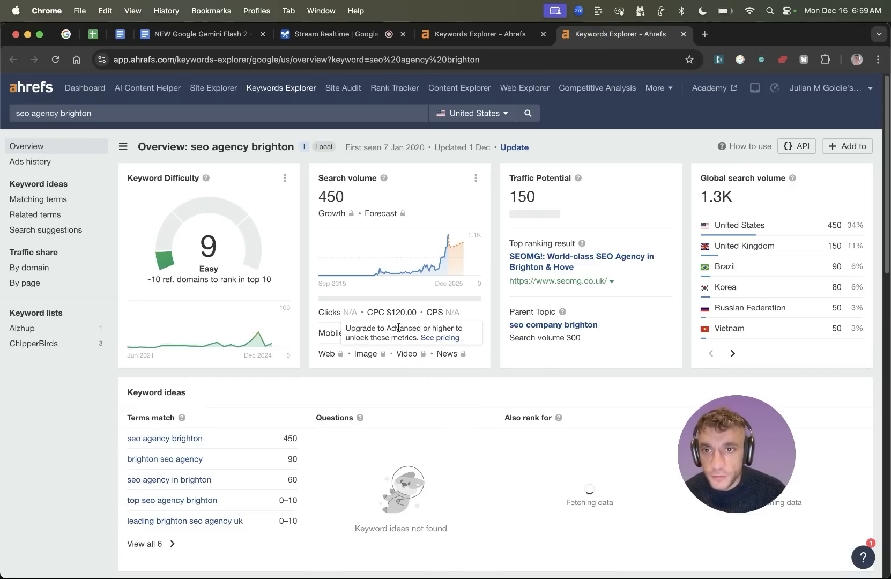
# Examine the "seo agency brighton" overview, including its metrics, keyword ideas, position history and SERP overview
pyautogui.moveTo(197, 147); pyautogui.dragTo(285, 158)
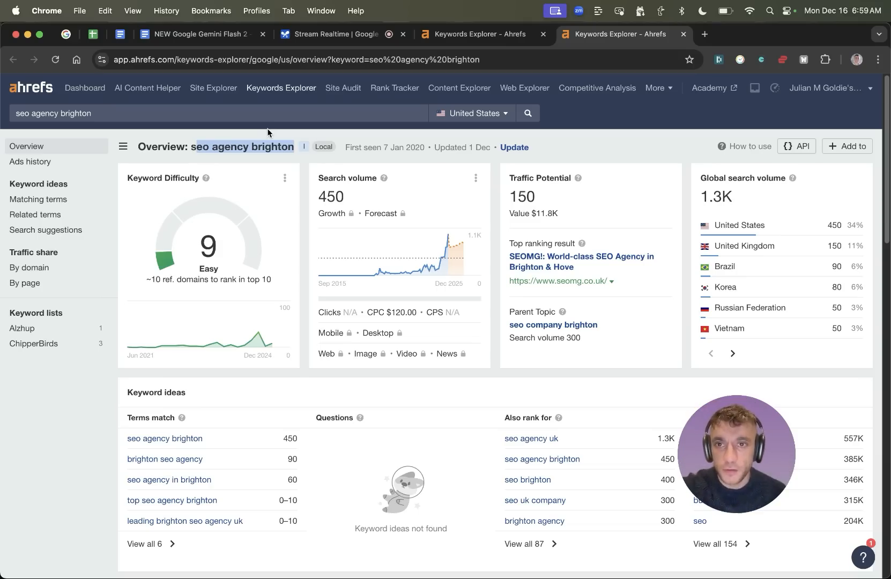
pyautogui.click(211, 143)
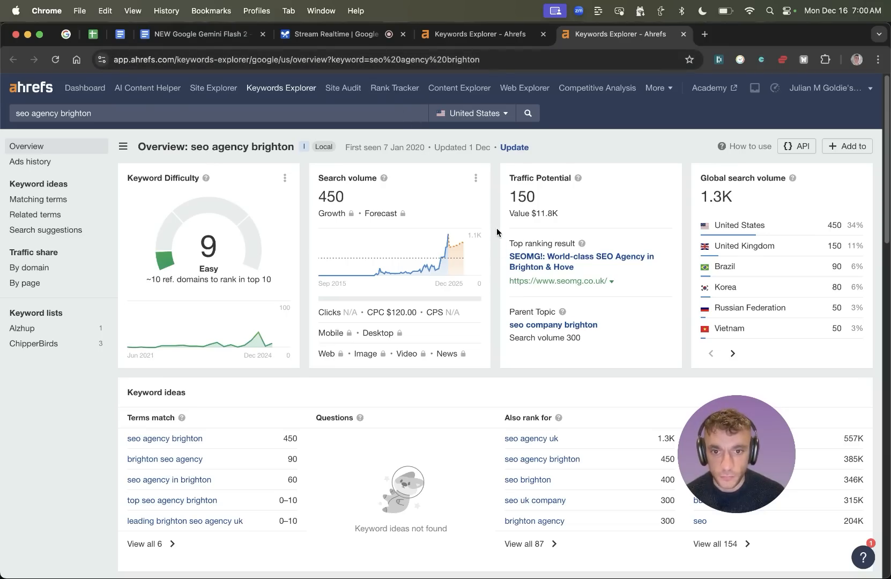
pyautogui.scroll(-5, 499, 376)
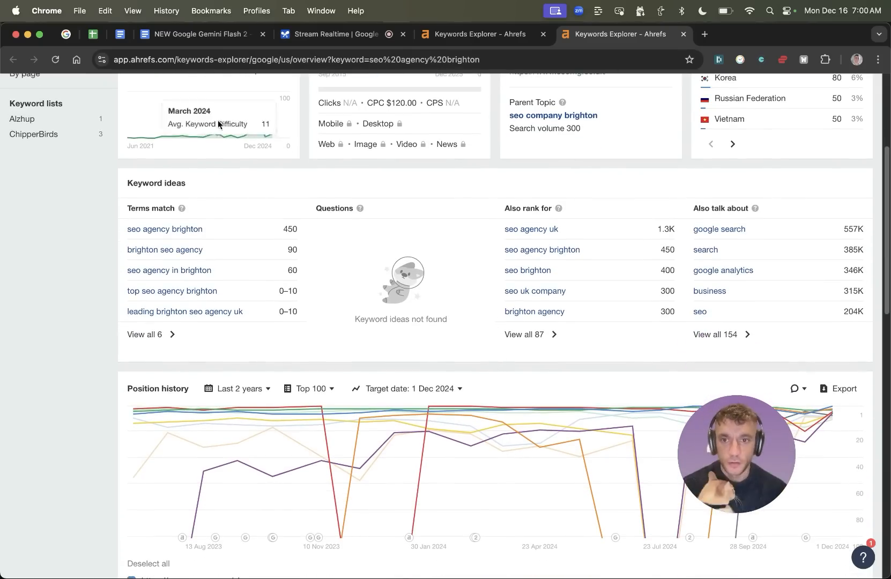
pyautogui.scroll(-1, 471, 336)
pyautogui.scroll(-5, 470, 332)
pyautogui.scroll(6, 429, 334)
pyautogui.scroll(-10, 391, 317)
pyautogui.scroll(-6, 381, 288)
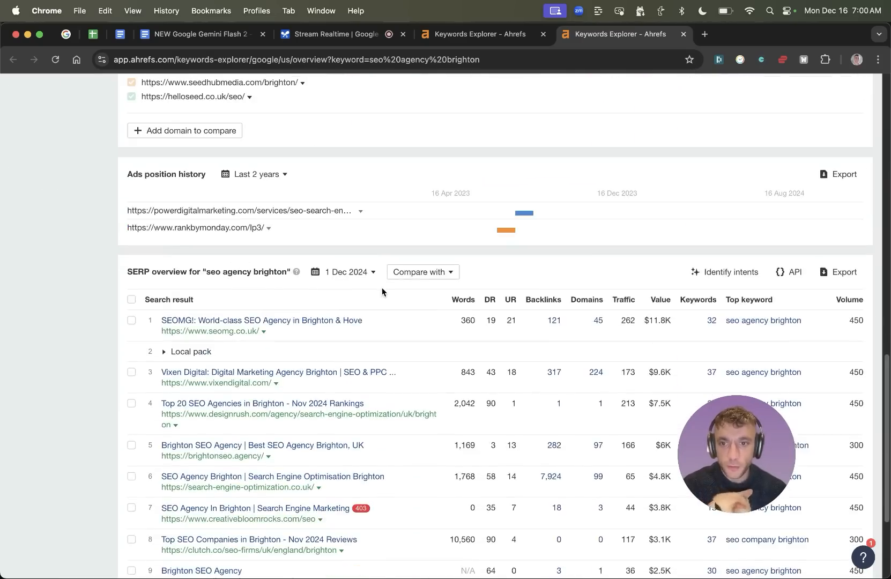
pyautogui.scroll(-3, 376, 290)
pyautogui.scroll(20, 355, 313)
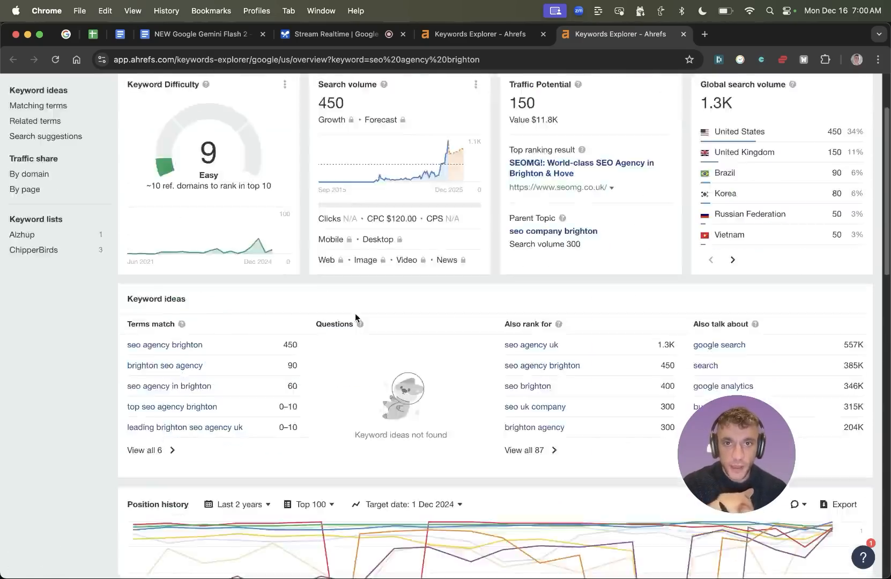
pyautogui.scroll(-3, 443, 307)
pyautogui.scroll(-3, 442, 303)
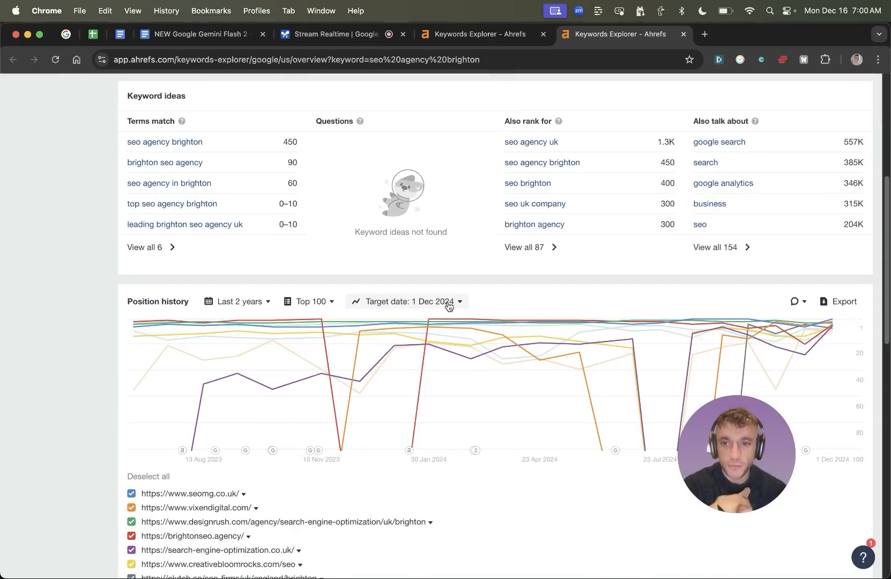
pyautogui.scroll(-3, 450, 305)
pyautogui.scroll(-10, 451, 307)
pyautogui.scroll(20, 450, 310)
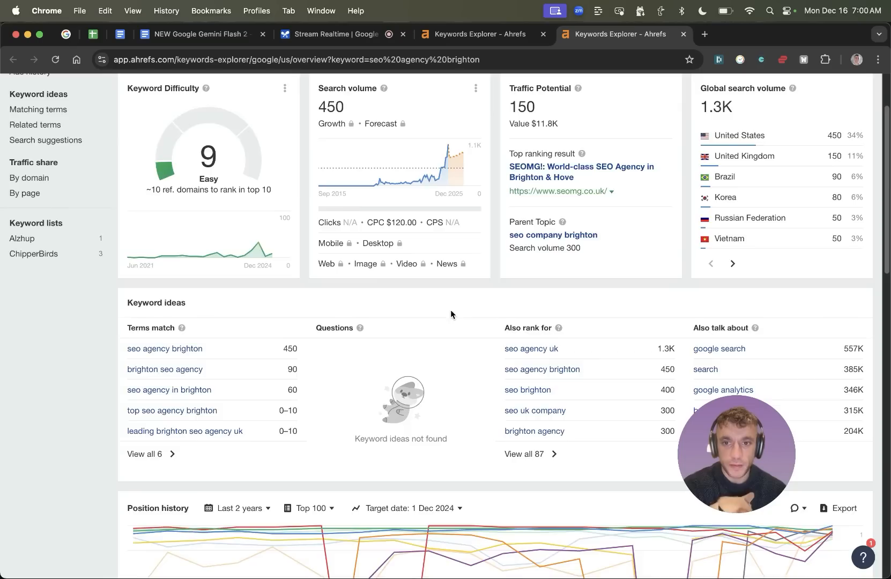
pyautogui.scroll(-5, 519, 317)
pyautogui.scroll(-12, 520, 319)
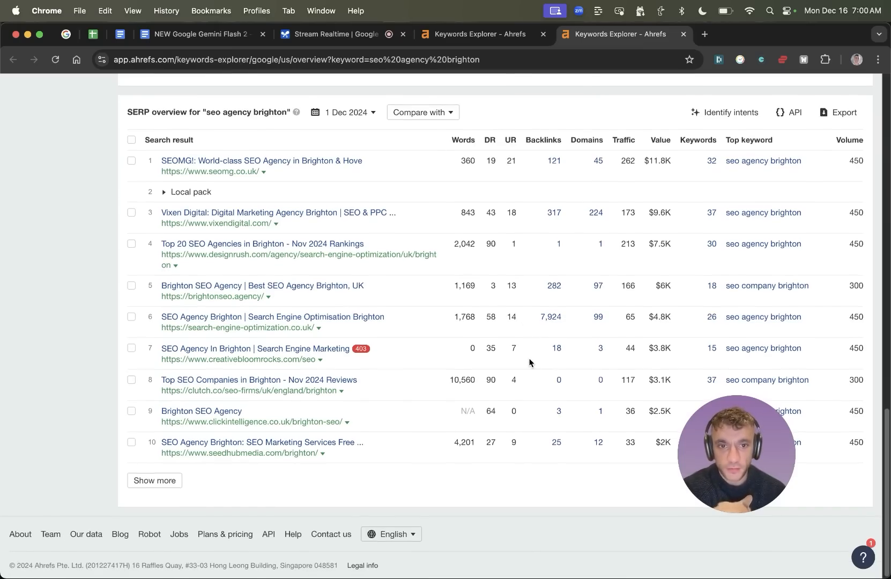
pyautogui.scroll(2, 529, 362)
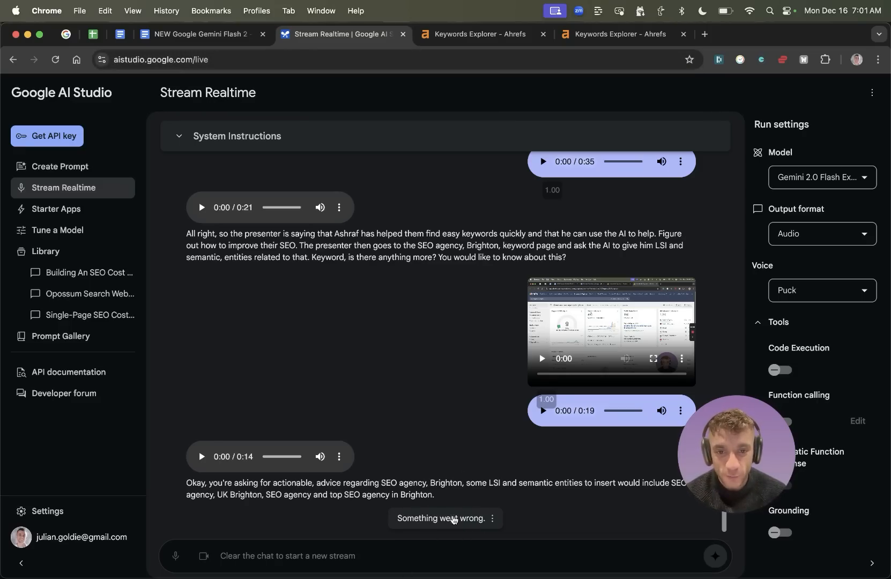
# Clear the ended chat in Google AI Studio and start a new live stream sharing the entire screen
pyautogui.click(444, 525)
pyautogui.click(435, 488)
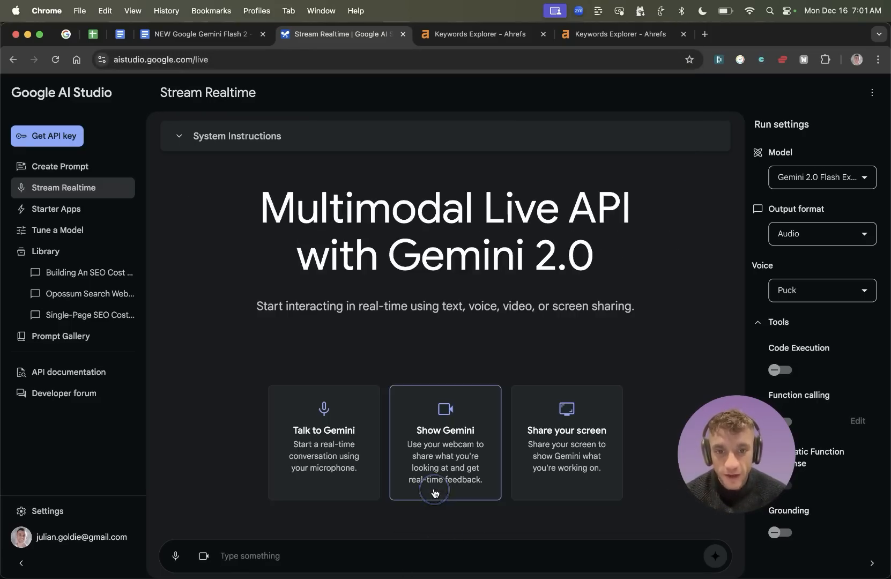
pyautogui.click(563, 451)
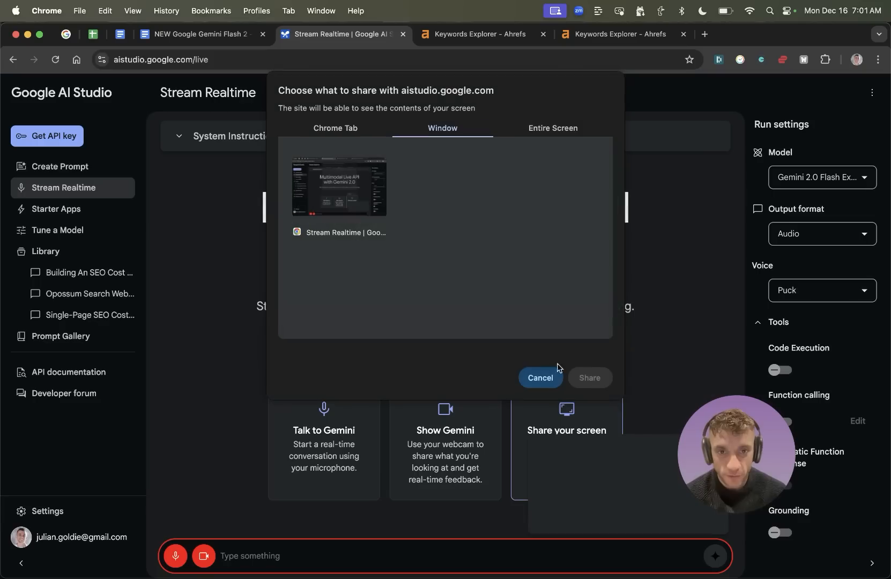
pyautogui.click(551, 124)
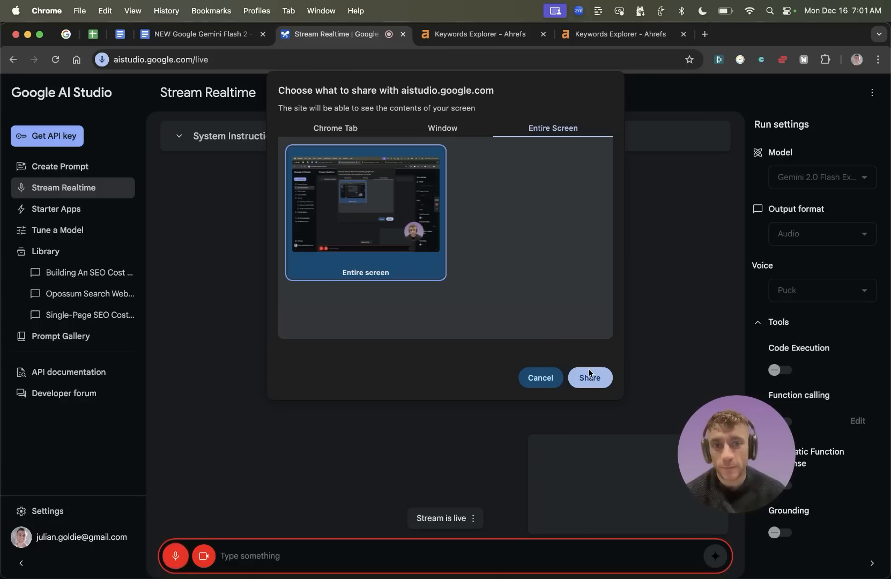
pyautogui.click(591, 377)
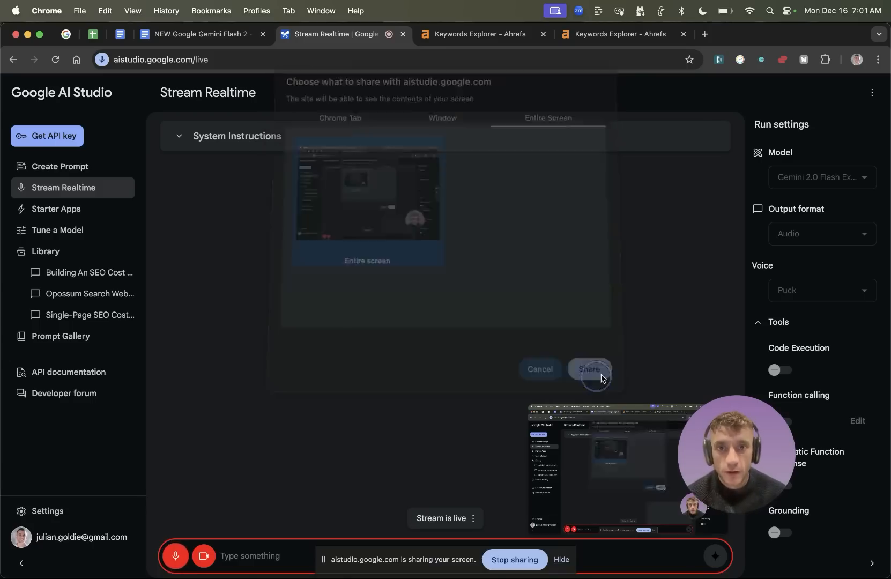
# Return to the "seo agency brighton" overview in Ahrefs and show Gemini its metrics and SERP overview
pyautogui.click(586, 36)
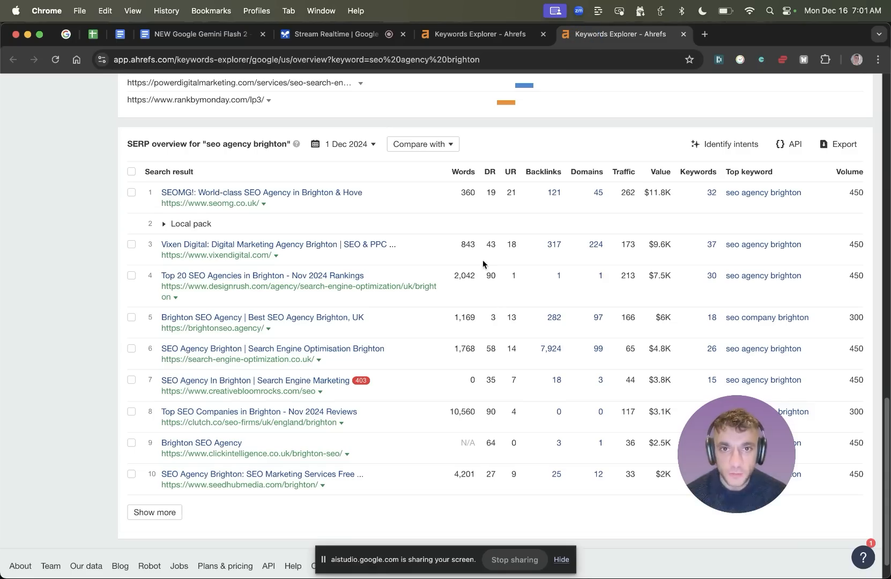
pyautogui.scroll(10, 337, 226)
pyautogui.scroll(-11, 377, 256)
pyautogui.scroll(15, 378, 255)
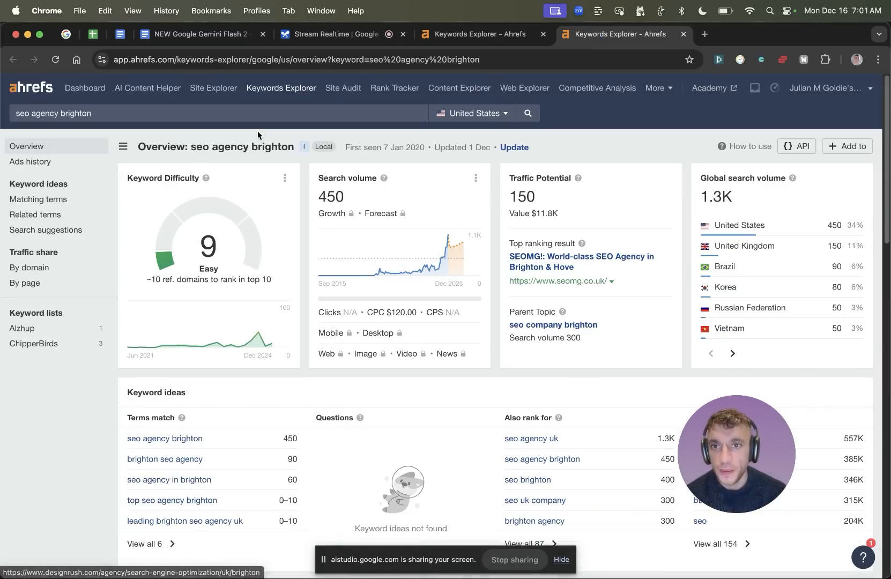
pyautogui.scroll(-7, 321, 244)
pyautogui.scroll(-10, 320, 245)
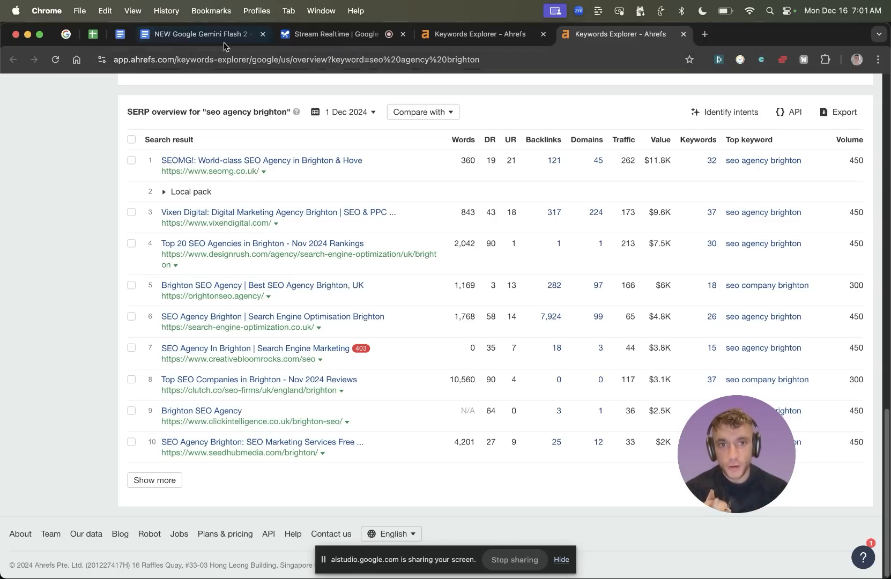
# View the referring domains of the ranking pages vixendigital.com and search-engine-optimization.co.uk in separate tabs
pyautogui.click(590, 212)
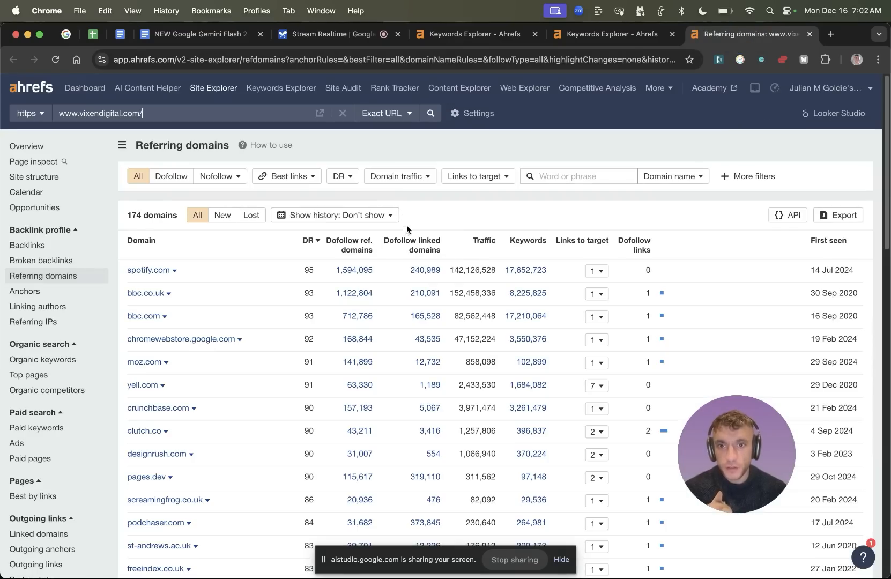
pyautogui.click(623, 34)
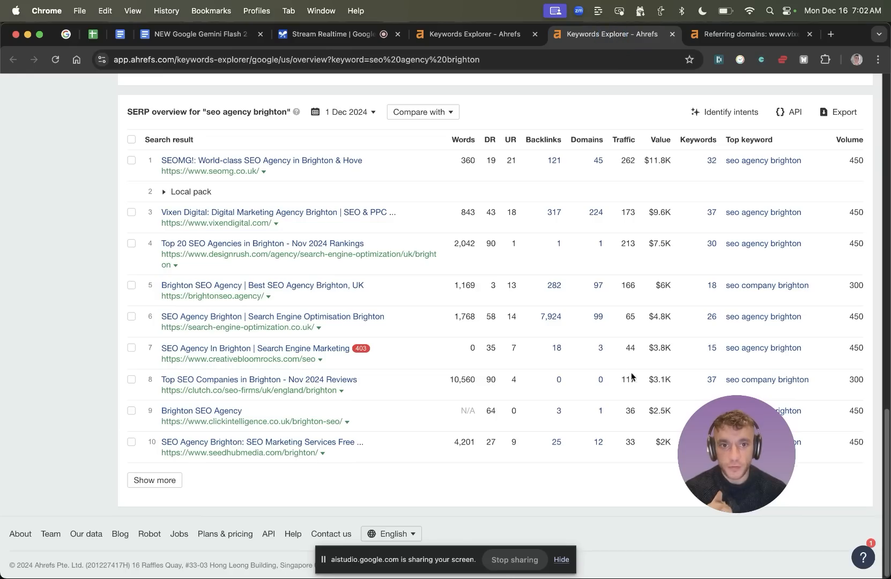
pyautogui.click(600, 317)
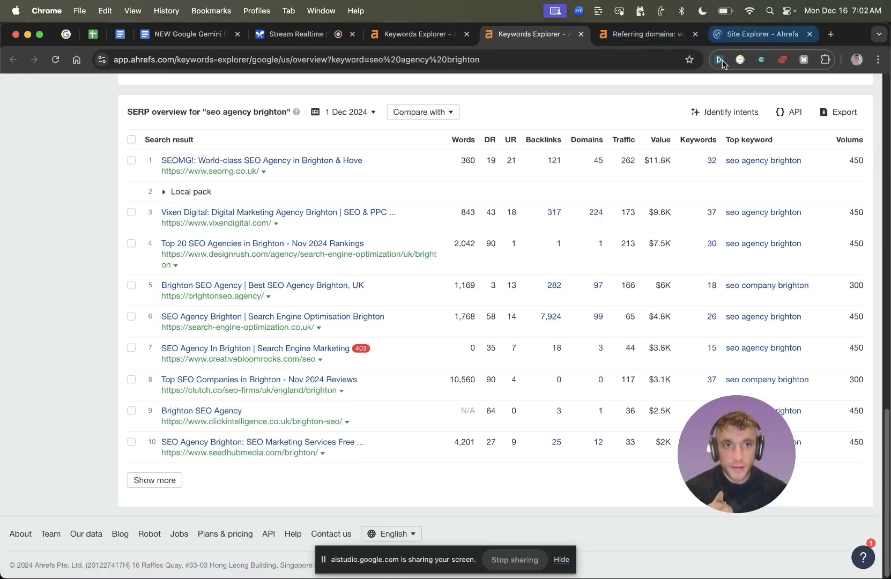
pyautogui.click(733, 34)
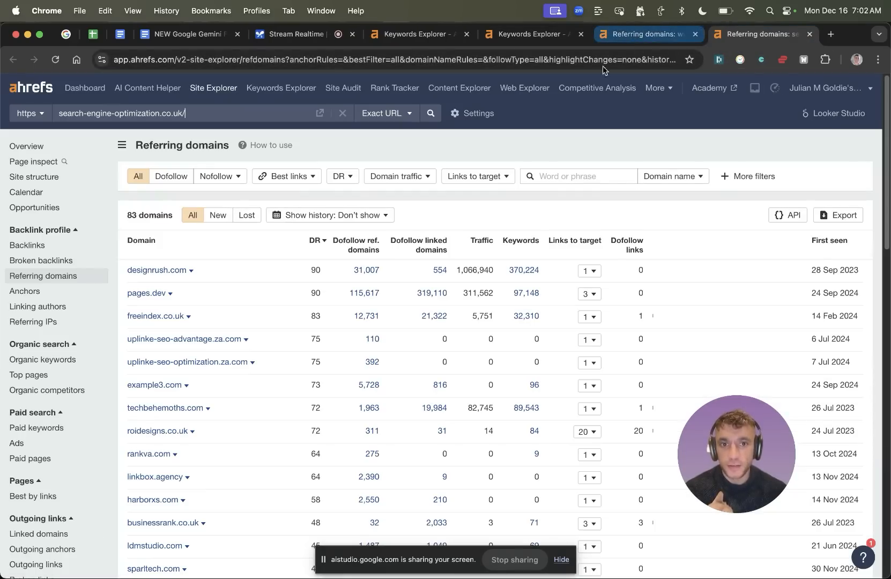
pyautogui.scroll(20, 555, 478)
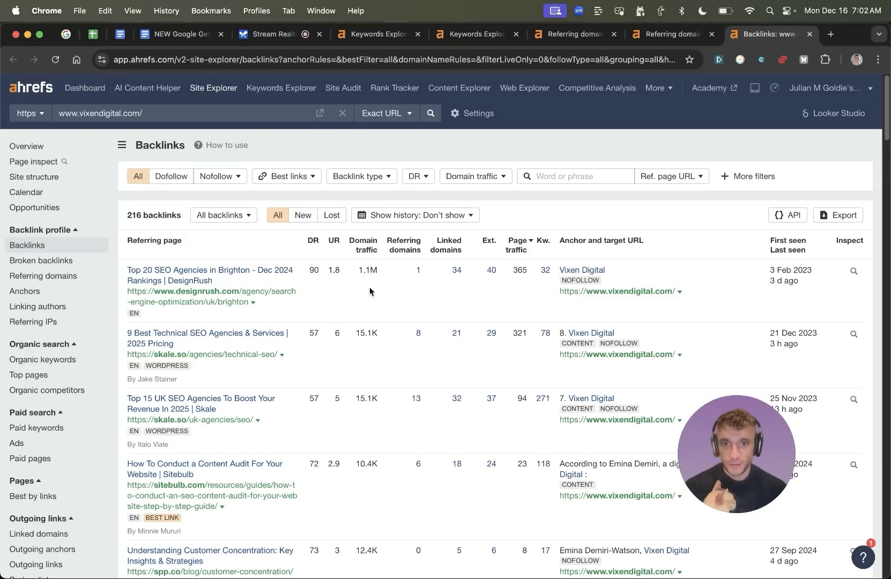
pyautogui.scroll(-20, 372, 290)
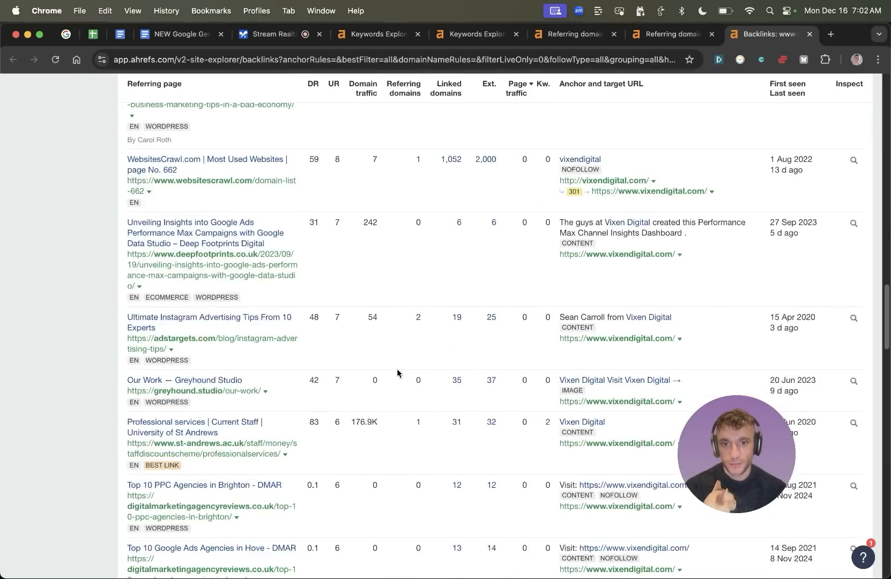
pyautogui.scroll(-10, 396, 368)
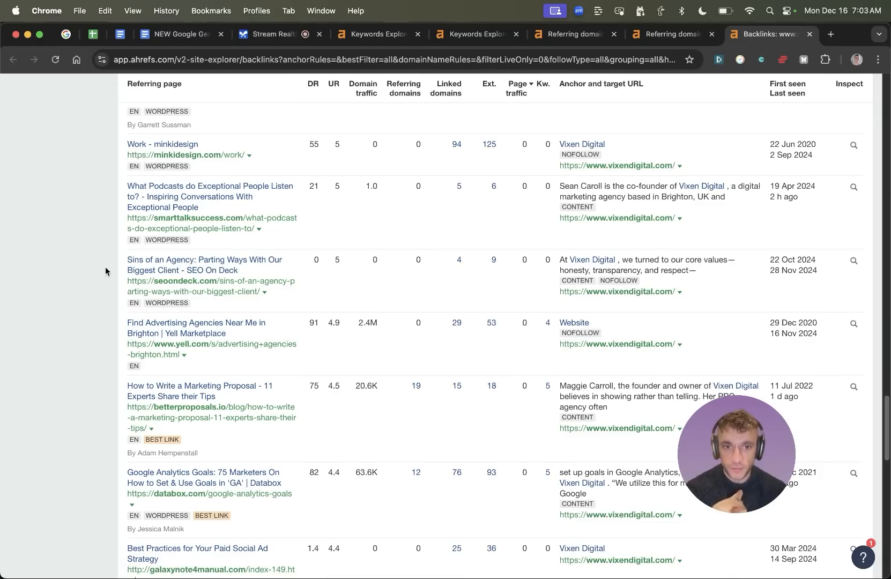
pyautogui.scroll(-3, 90, 297)
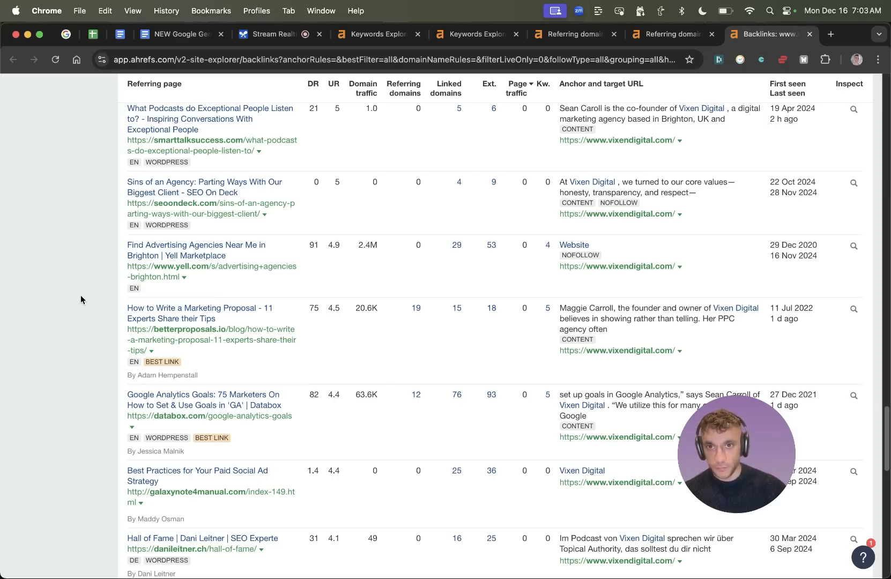
pyautogui.scroll(1, 105, 231)
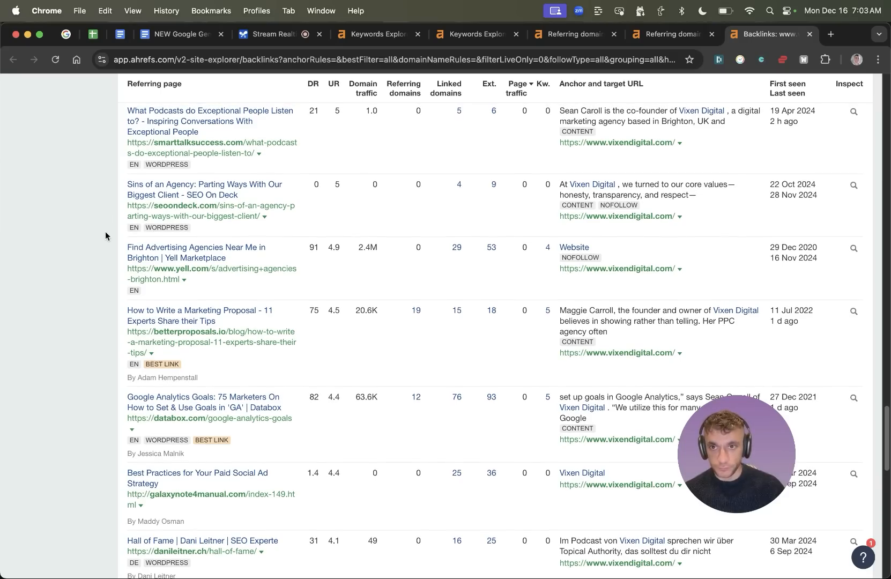
pyautogui.scroll(2, 102, 220)
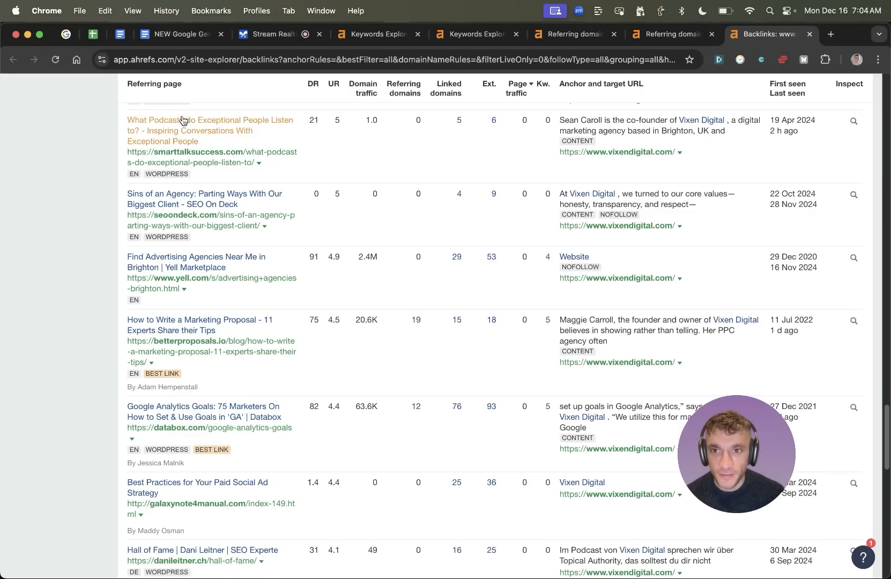
# Find the occurrences of "mink" in the vixendigital.com backlinks report to locate that referring page
pyautogui.press('super+f')
pyautogui.write('mink')
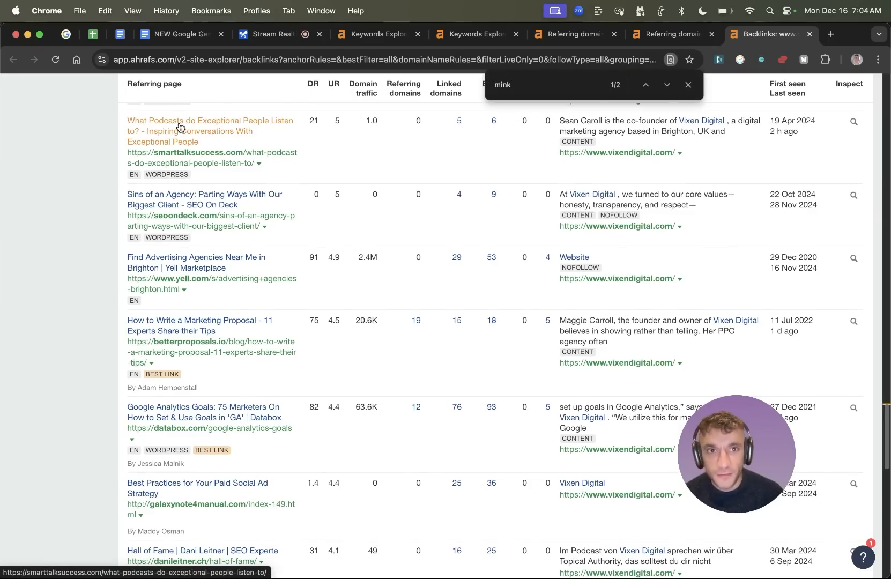
pyautogui.press('Return')
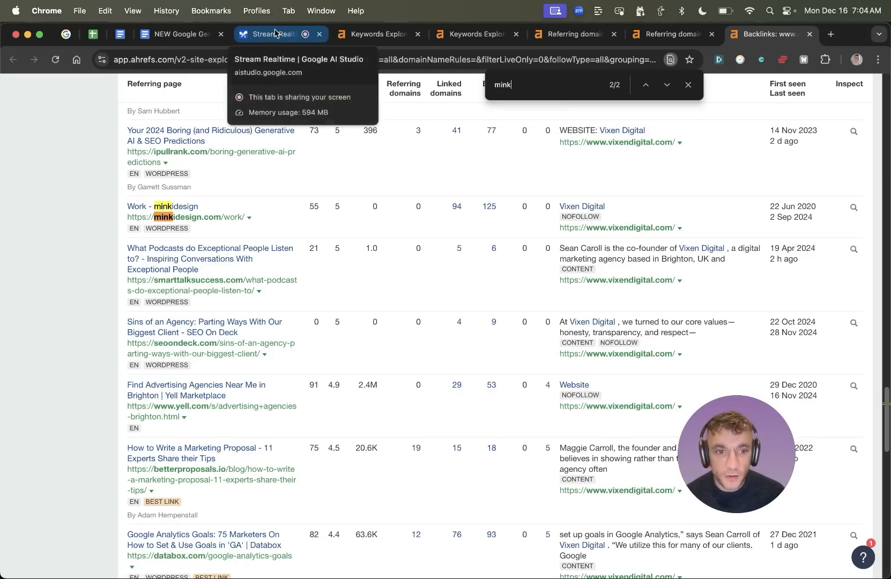
# Return to the live stream in Google AI Studio and review the conversation from its first message
pyautogui.click(275, 33)
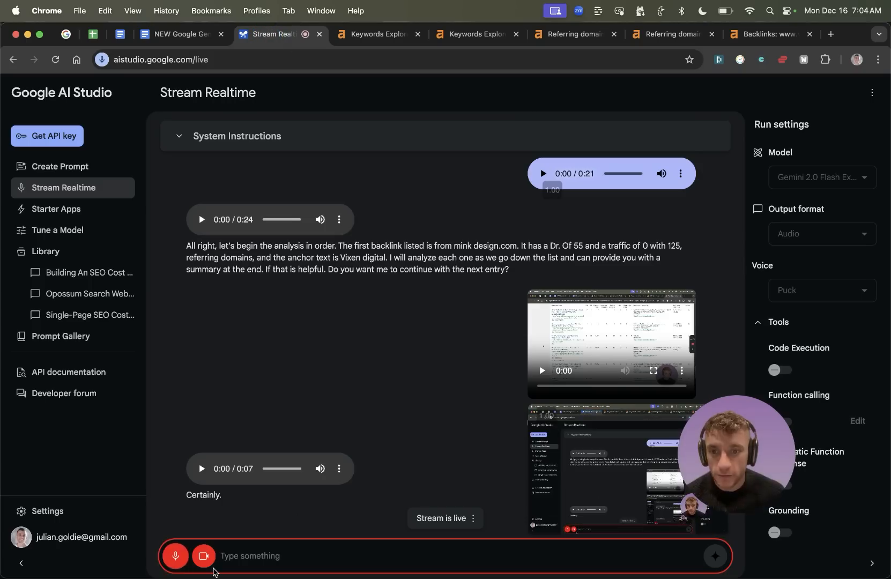
pyautogui.moveTo(740, 409)
pyautogui.moveTo(741, 409); pyautogui.dragTo(786, 263)
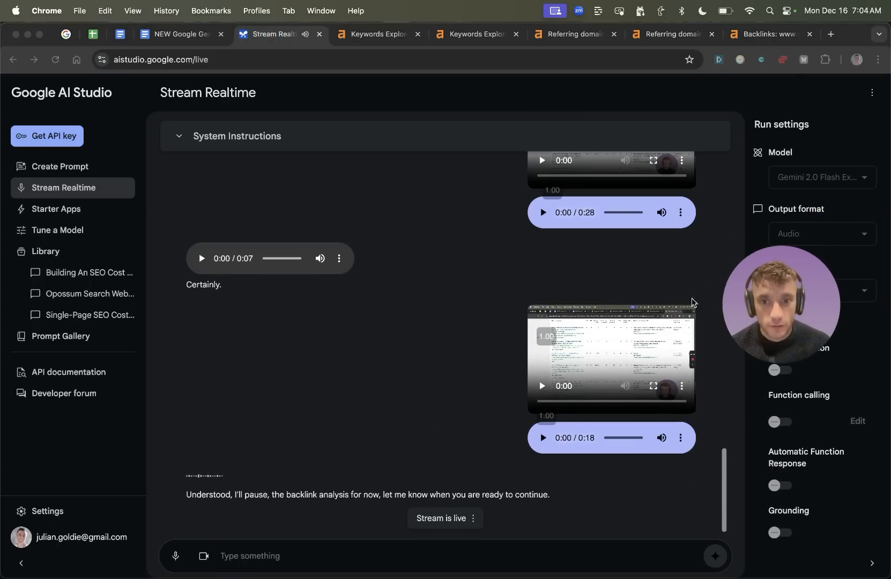
pyautogui.scroll(3, 429, 327)
pyautogui.scroll(10, 429, 328)
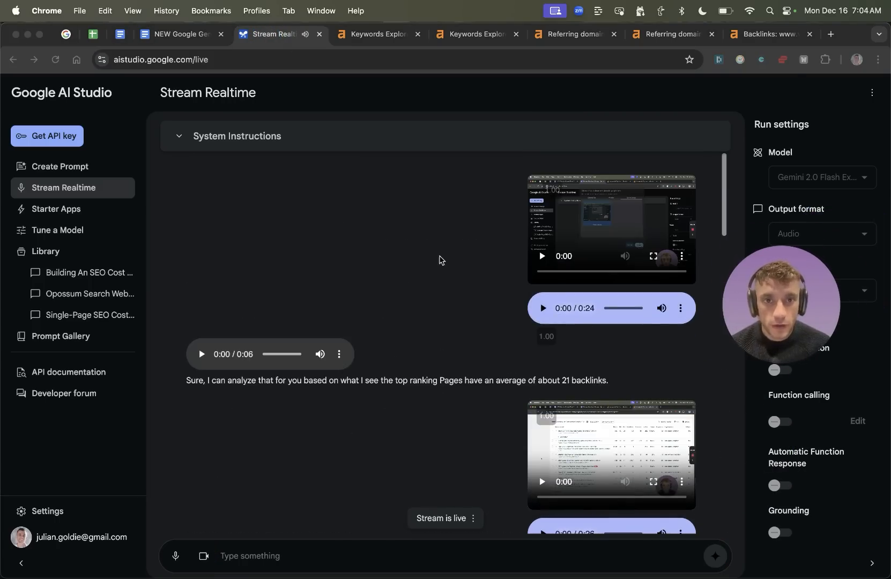
pyautogui.scroll(-15, 447, 312)
pyautogui.scroll(8, 439, 304)
pyautogui.scroll(-2, 212, 321)
pyautogui.scroll(8, 590, 322)
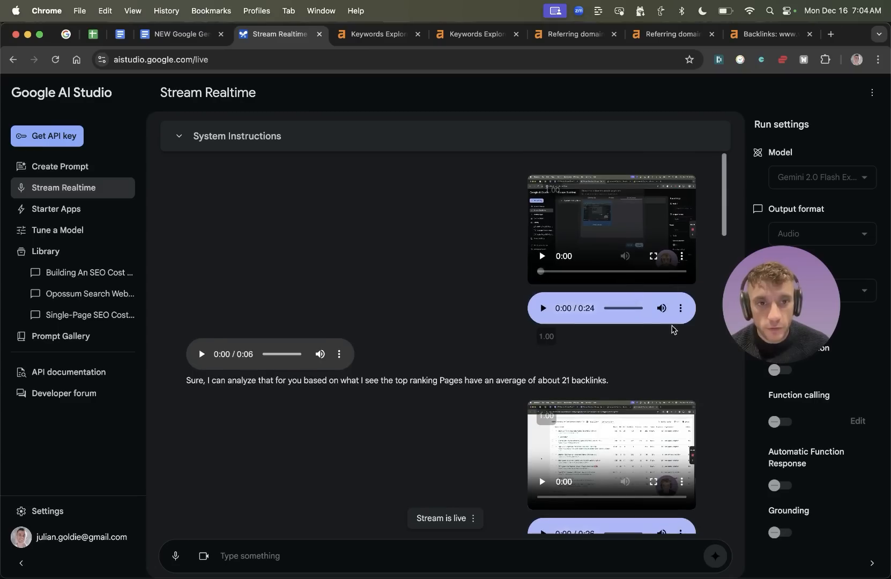
# Briefly play back the first voice message in the conversation and Gemini's first audio reply
pyautogui.click(682, 304)
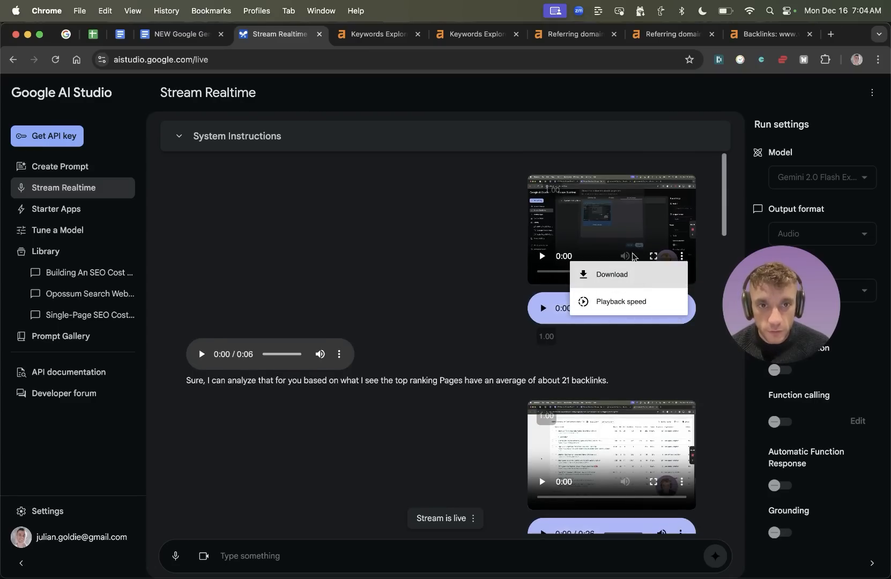
pyautogui.click(544, 310)
pyautogui.click(544, 310)
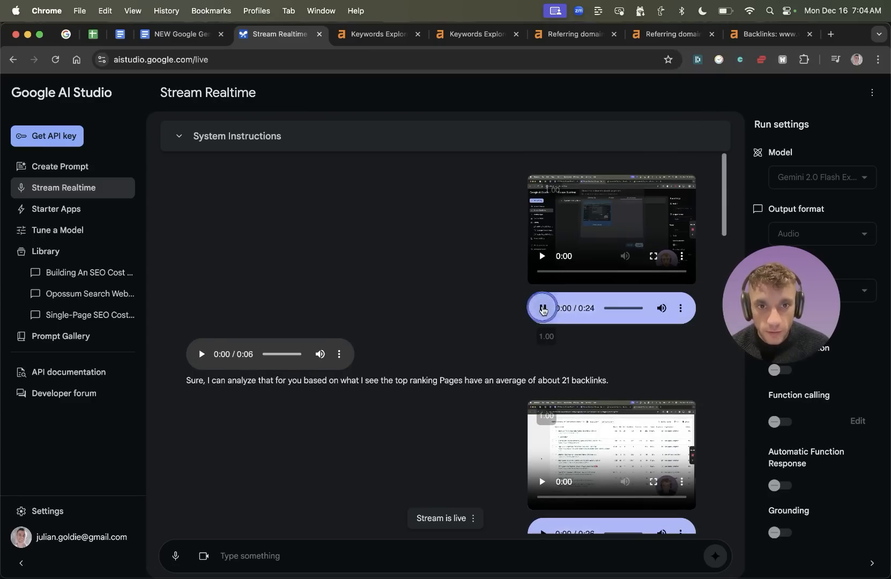
pyautogui.click(543, 310)
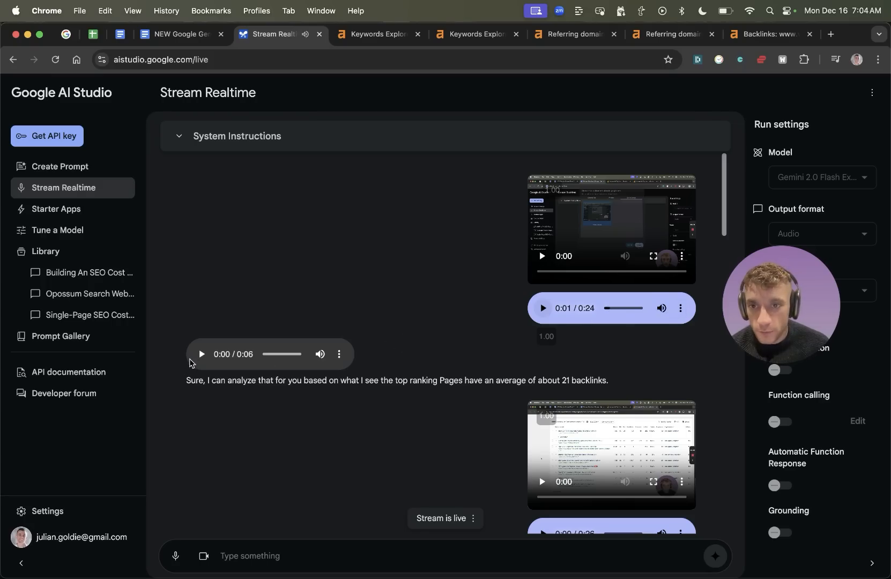
pyautogui.click(201, 355)
# Skim the rest of the conversation with its recorded screen clips and Gemini's transcribed answers
pyautogui.scroll(-3, 420, 375)
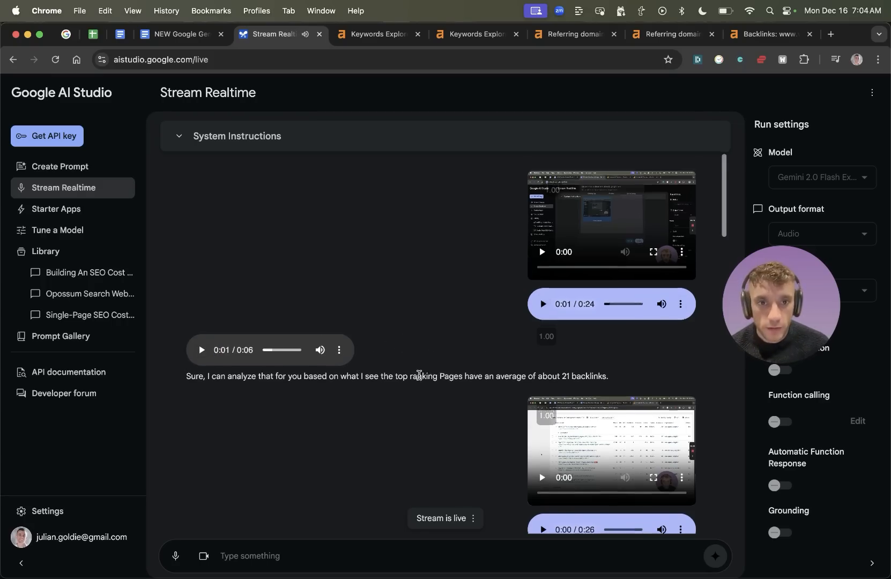
pyautogui.scroll(-20, 420, 379)
pyautogui.scroll(15, 421, 375)
pyautogui.scroll(5, 421, 375)
pyautogui.scroll(-20, 420, 372)
pyautogui.scroll(15, 420, 372)
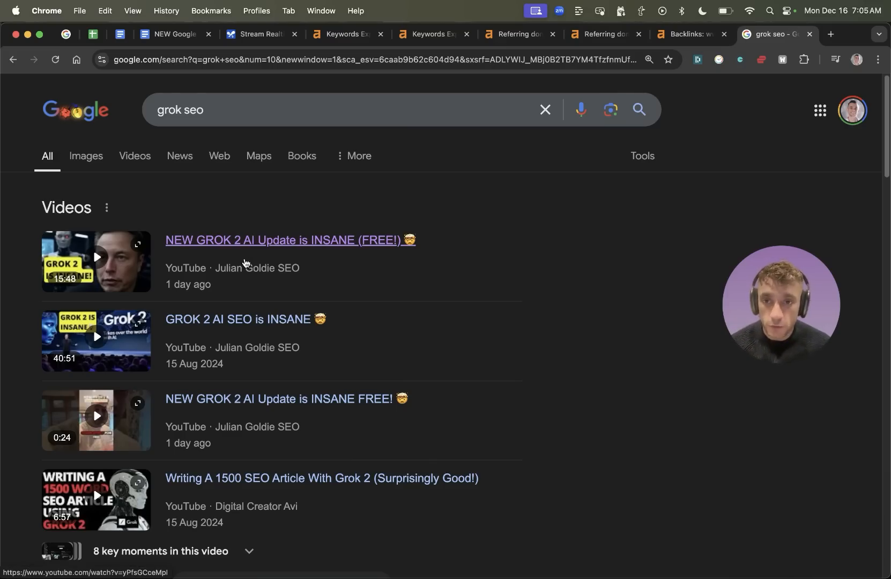
# Look over the Google video results for "grok seo" and open studio.youtube.com in the same tab
pyautogui.scroll(-4, 358, 292)
pyautogui.scroll(4, 213, 289)
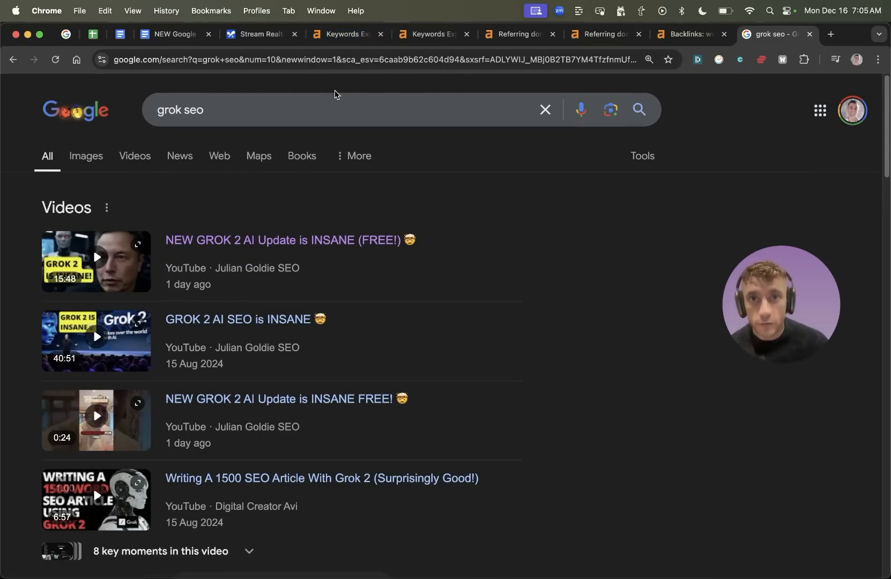
pyautogui.press('super+l')
pyautogui.write('studio.youtube.com')
pyautogui.press('Return')
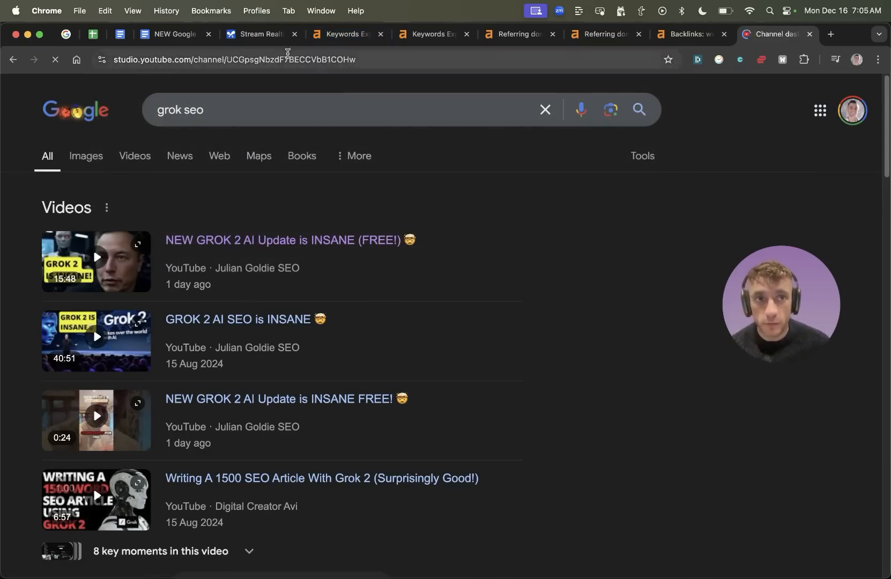
# Examine the views and subscribers in the YouTube Studio channel analytics overview for the last 28 days
pyautogui.moveTo(799, 463); pyautogui.dragTo(772, 182)
pyautogui.moveTo(750, 225); pyautogui.dragTo(751, 515)
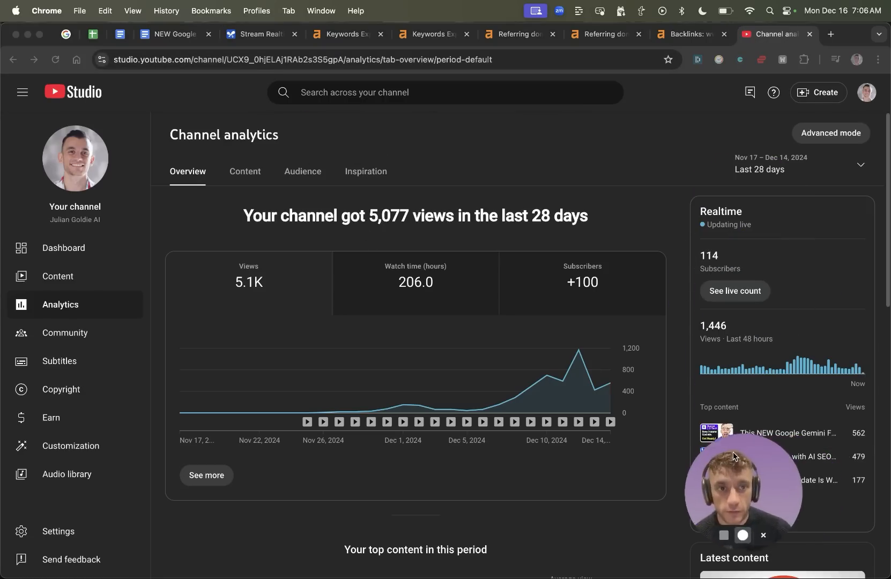
pyautogui.click(562, 152)
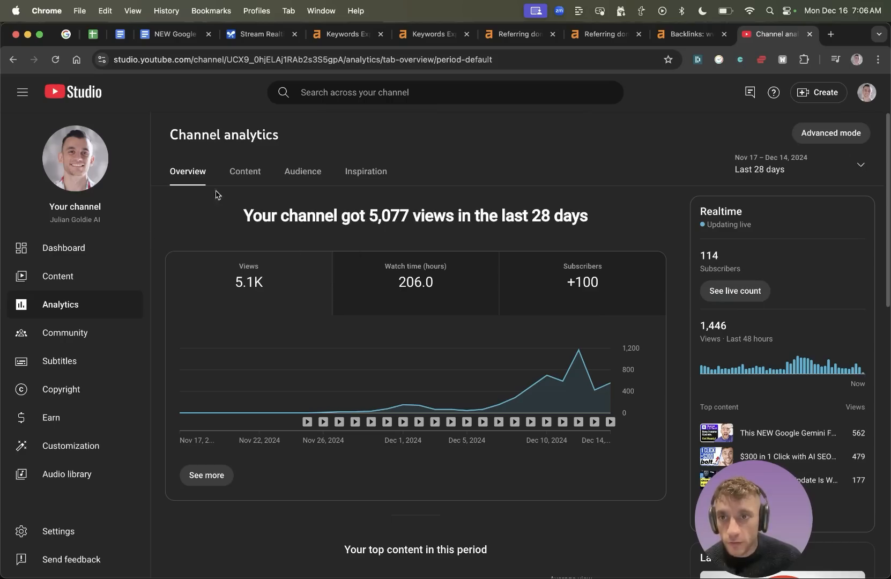
pyautogui.click(582, 276)
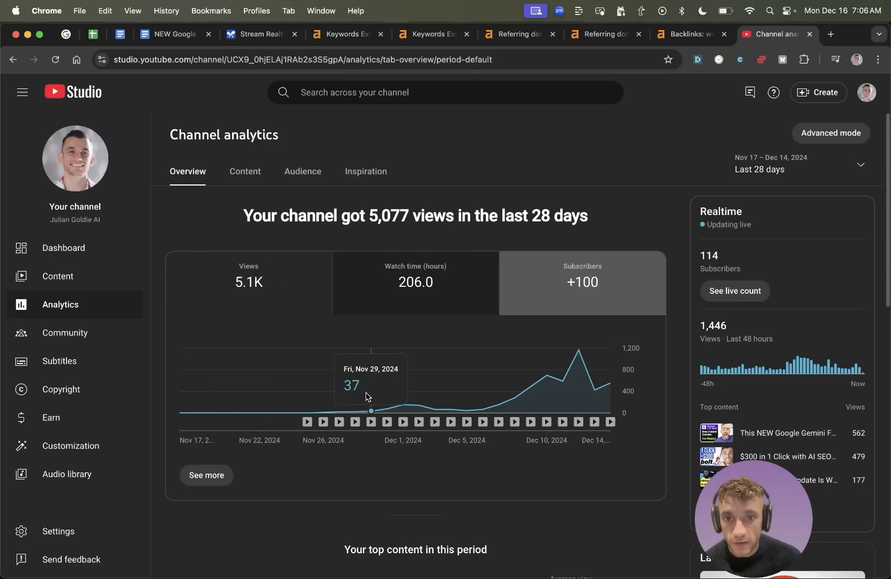
pyautogui.click(223, 178)
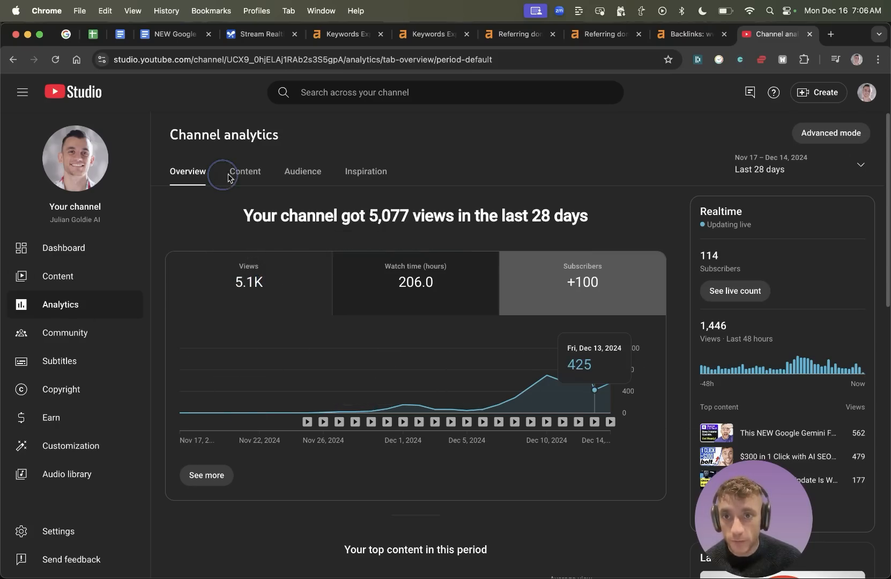
pyautogui.click(423, 212)
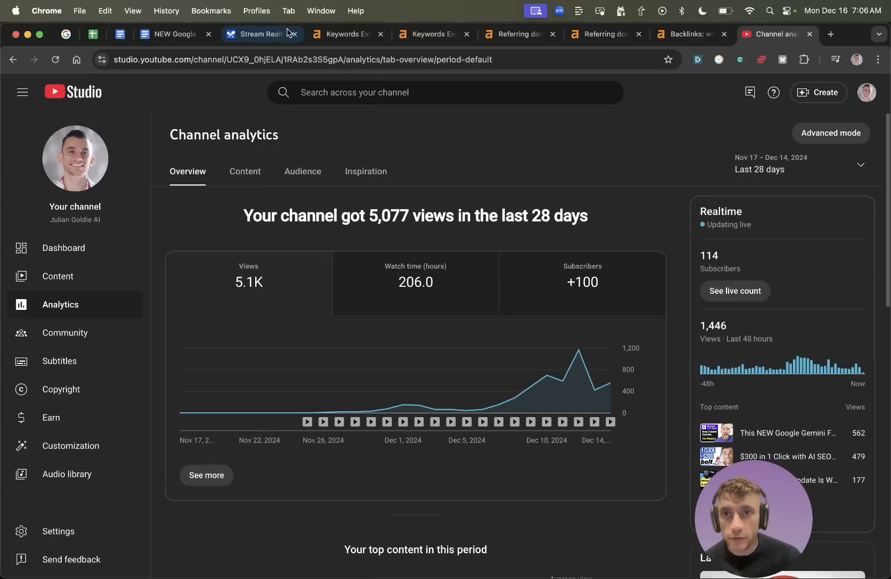
pyautogui.click(260, 36)
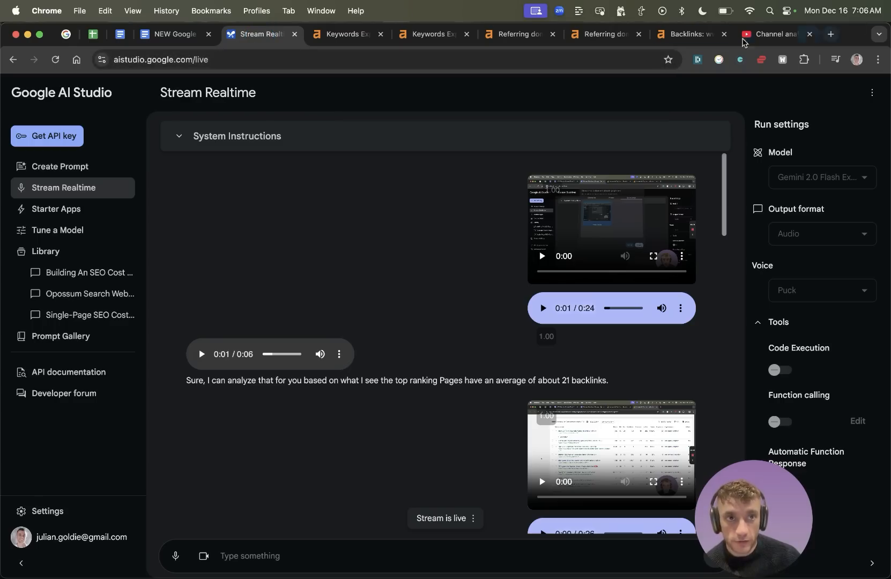
pyautogui.click(772, 35)
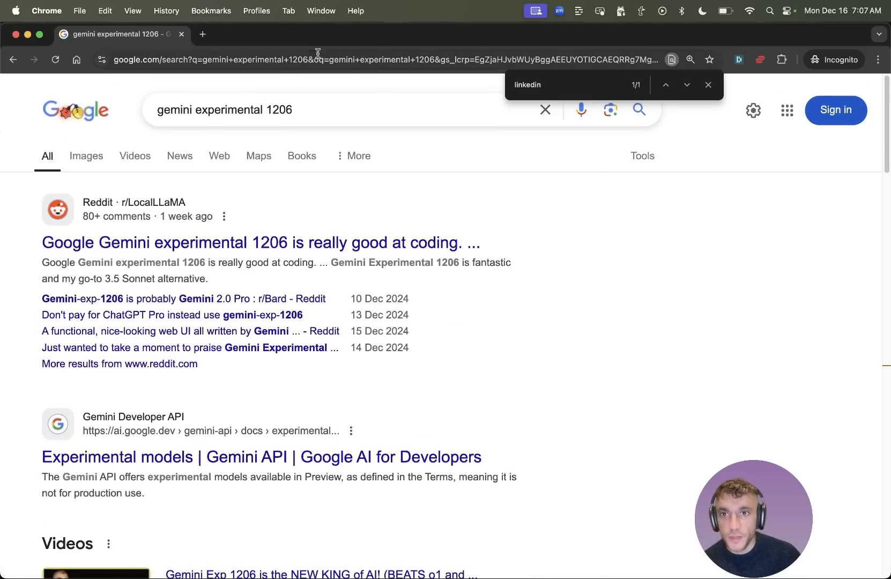
# Open the LinkedIn article from the Google results for "gemini experimental 1206" in its own tab and close the results tab
pyautogui.click(336, 124)
pyautogui.click(555, 323)
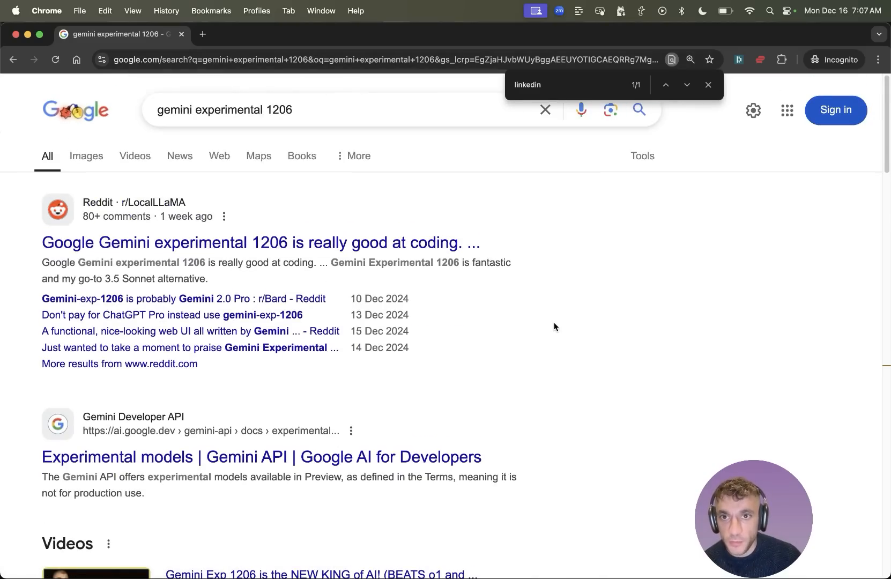
pyautogui.scroll(-10, 554, 323)
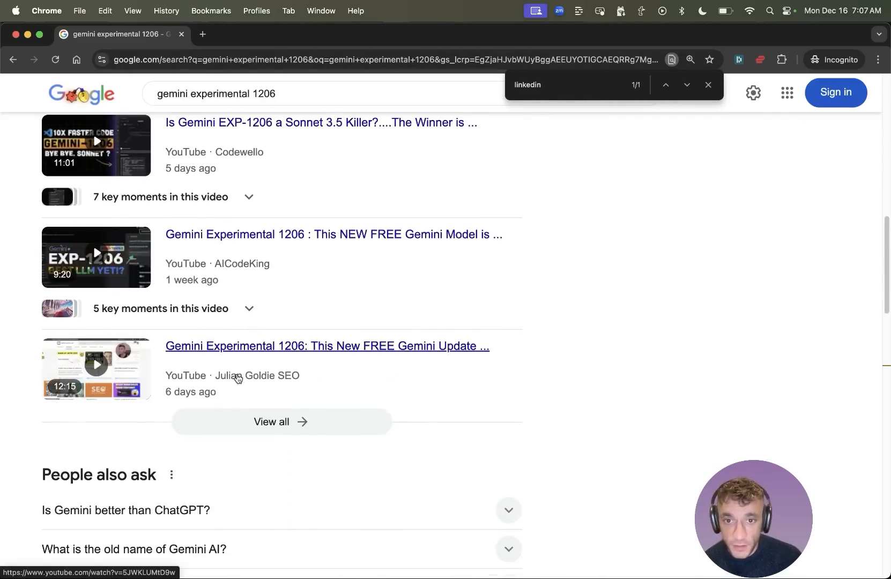
pyautogui.scroll(-10, 241, 370)
pyautogui.keyDown('super'); pyautogui.click(245, 360); pyautogui.keyUp('super')
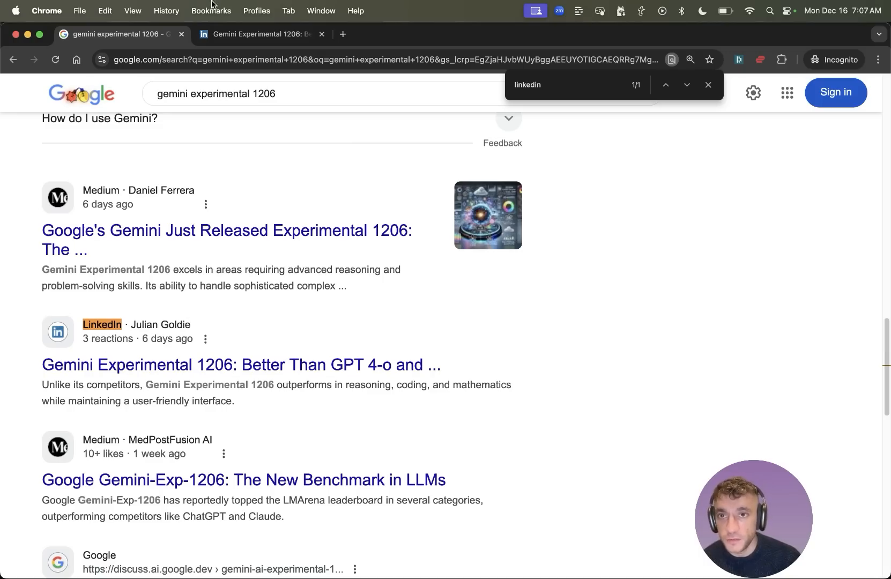
pyautogui.click(181, 34)
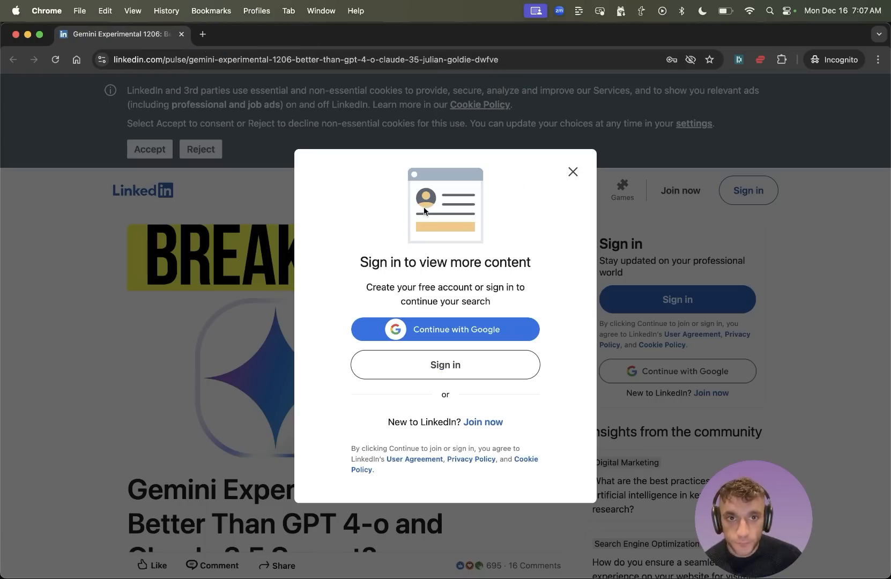
# Dismiss the LinkedIn sign-in prompt and skim the body of the Gemini Experimental 1206 article
pyautogui.click(573, 172)
pyautogui.scroll(-15, 313, 284)
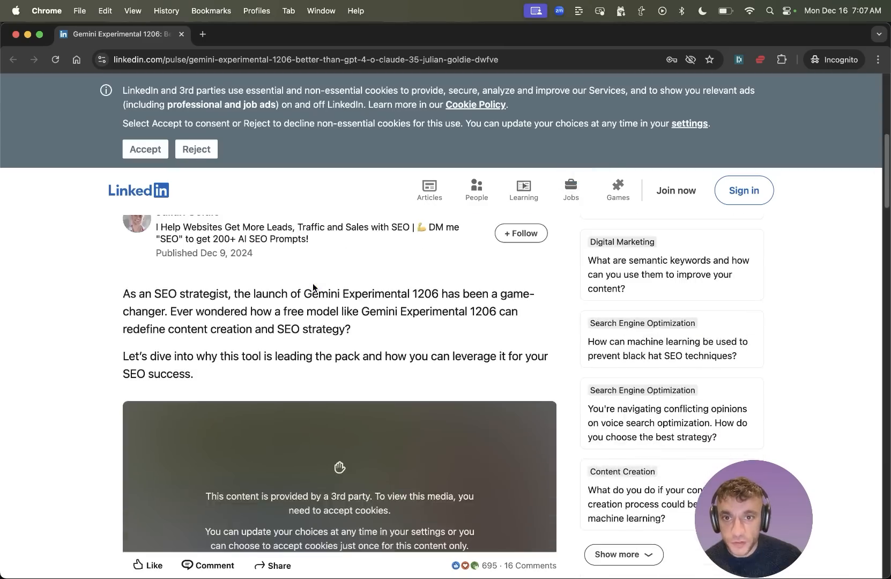
pyautogui.scroll(5, 300, 349)
pyautogui.scroll(-4, 276, 362)
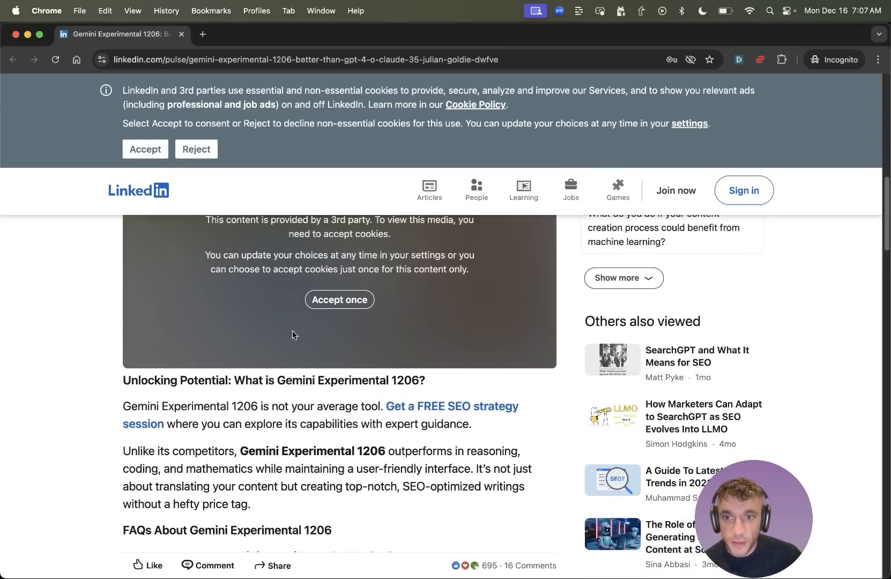
pyautogui.scroll(-7, 343, 287)
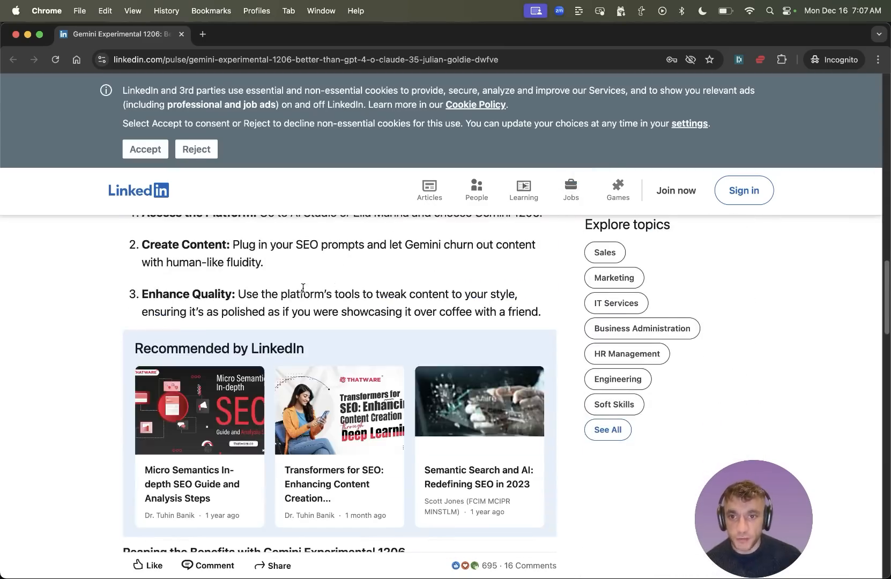
pyautogui.scroll(6, 288, 257)
pyautogui.scroll(15, 279, 343)
pyautogui.scroll(-3, 304, 354)
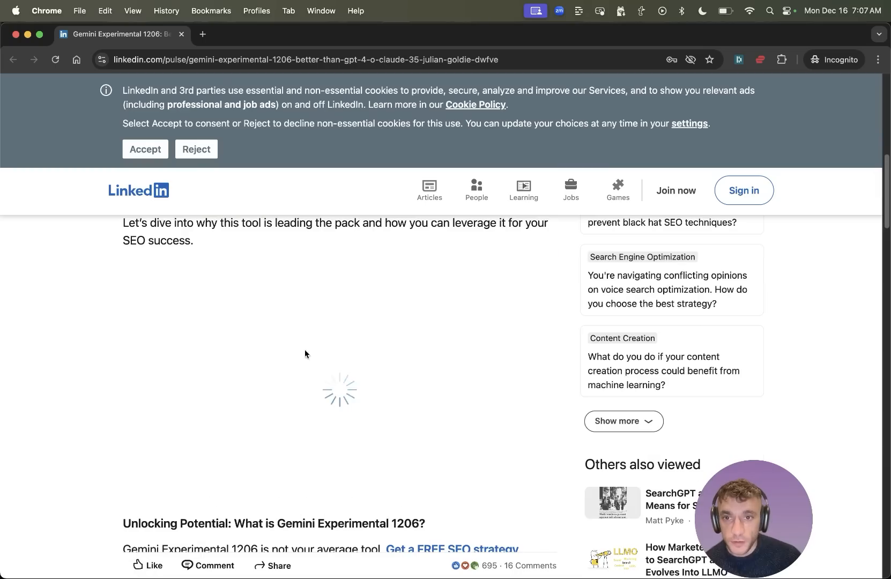
pyautogui.scroll(5, 343, 392)
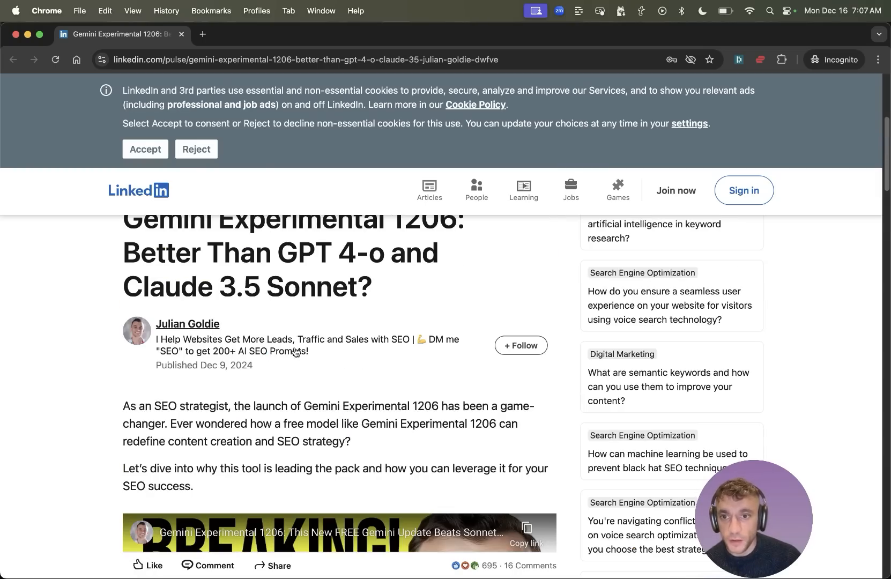
# Highlight the article's title and author area, and view the author's other articles at the end of the page
pyautogui.scroll(1, 127, 268)
pyautogui.moveTo(127, 255); pyautogui.dragTo(458, 314)
pyautogui.scroll(-15, 460, 344)
pyautogui.scroll(-15, 460, 344)
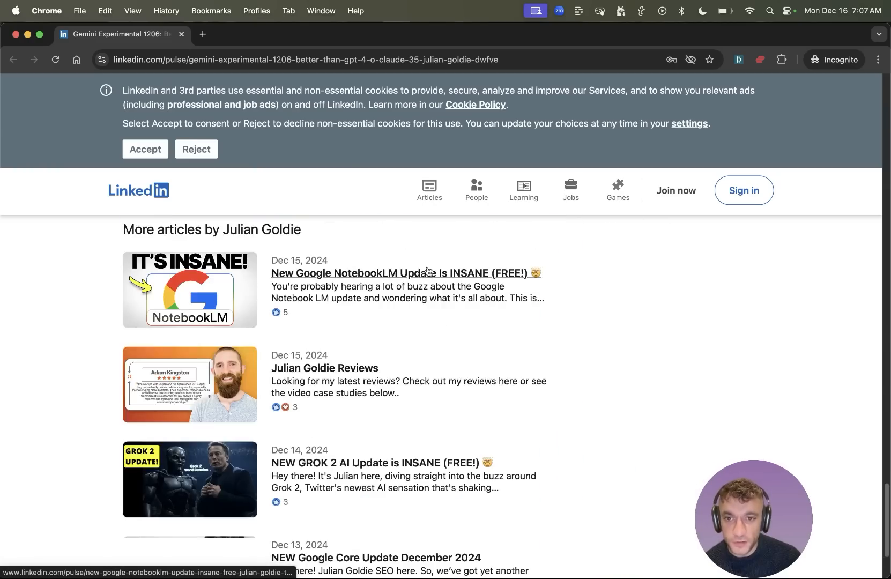
pyautogui.scroll(5, 438, 394)
pyautogui.scroll(-5, 444, 433)
pyautogui.press('Home')
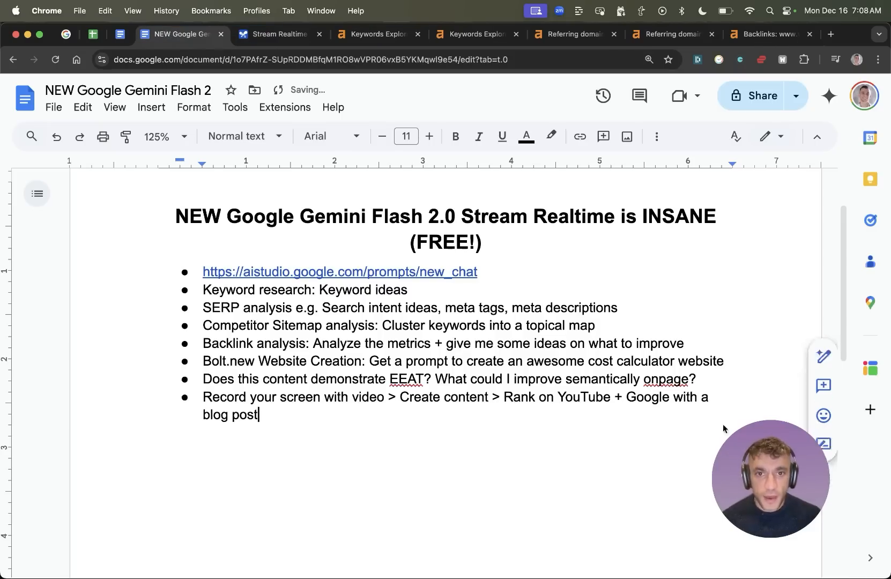
# Go over the title and the keyword research and SERP analysis bullets in the "NEW Google Gemini Flash 2" Google Docs document
pyautogui.moveTo(772, 458); pyautogui.dragTo(754, 249)
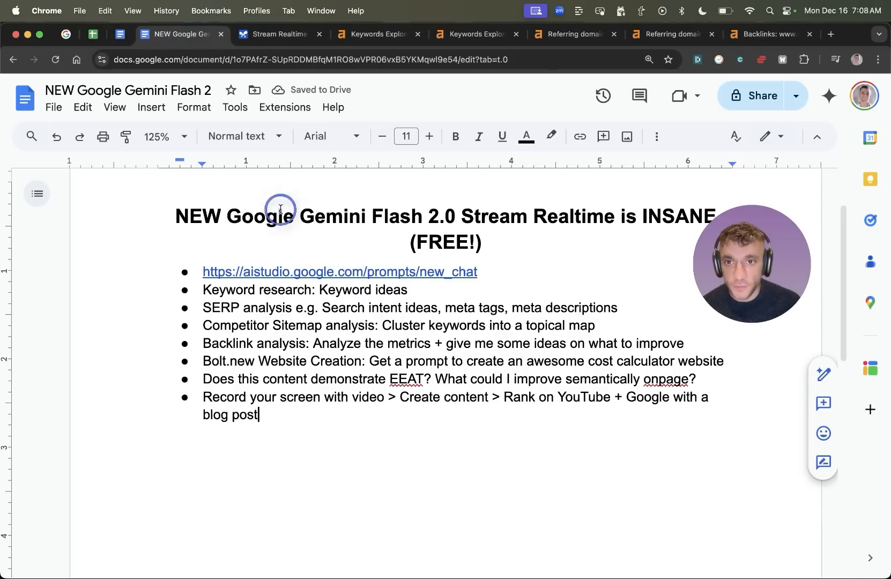
pyautogui.click(85, 211)
pyautogui.moveTo(95, 212); pyautogui.dragTo(494, 235)
pyautogui.click(512, 216)
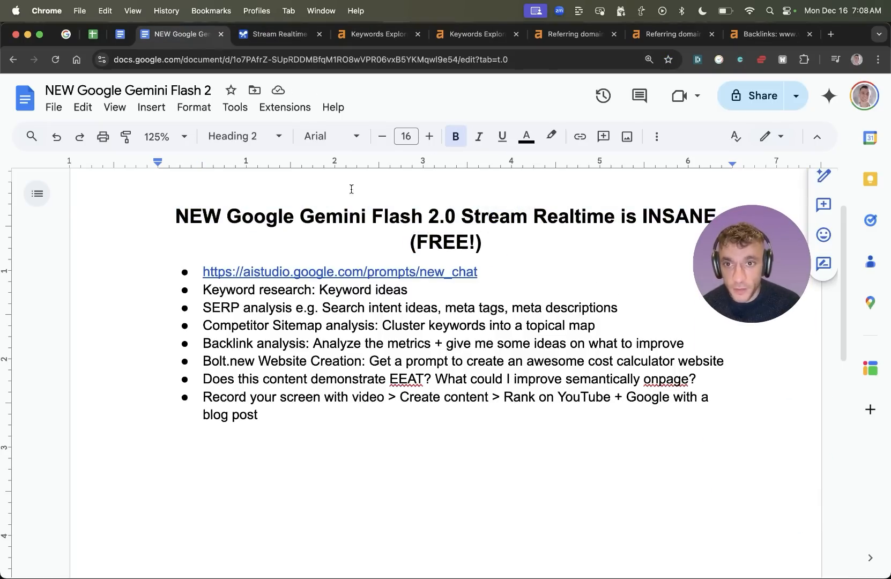
pyautogui.moveTo(202, 290); pyautogui.dragTo(606, 310)
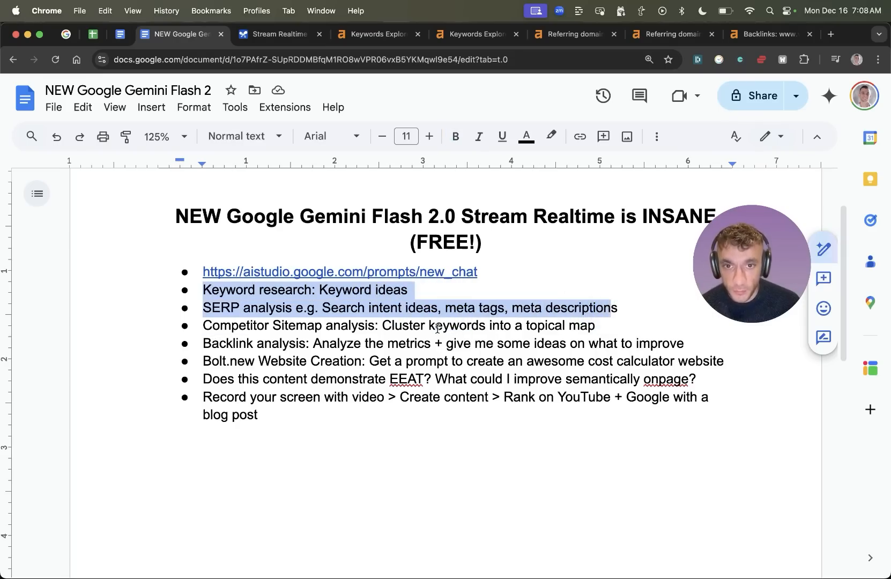
pyautogui.click(409, 308)
pyautogui.click(478, 307)
pyautogui.click(561, 307)
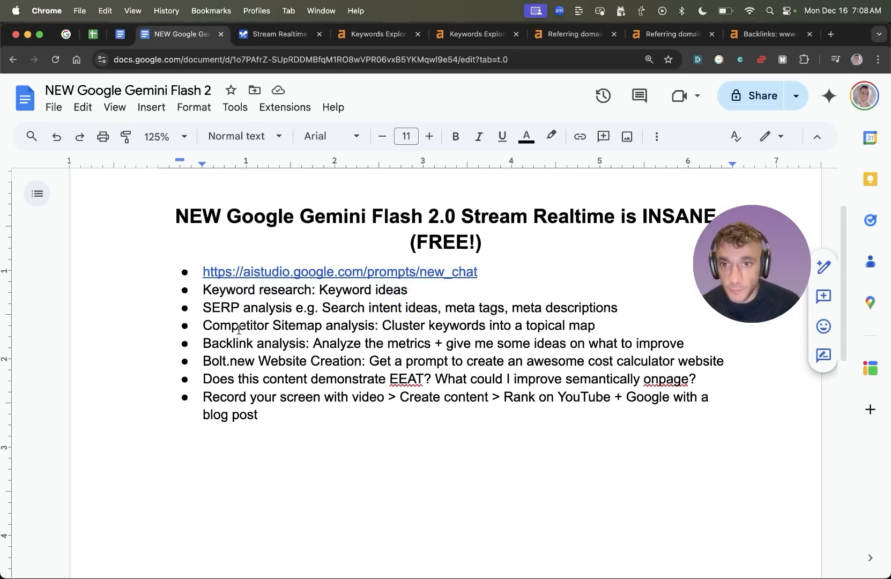
# Highlight the competitor sitemap analysis bullet and open the post sitemap from juliangoldie.com/sitemap.xml in a new tab beside Stream Realtime
pyautogui.moveTo(202, 325); pyautogui.dragTo(613, 320)
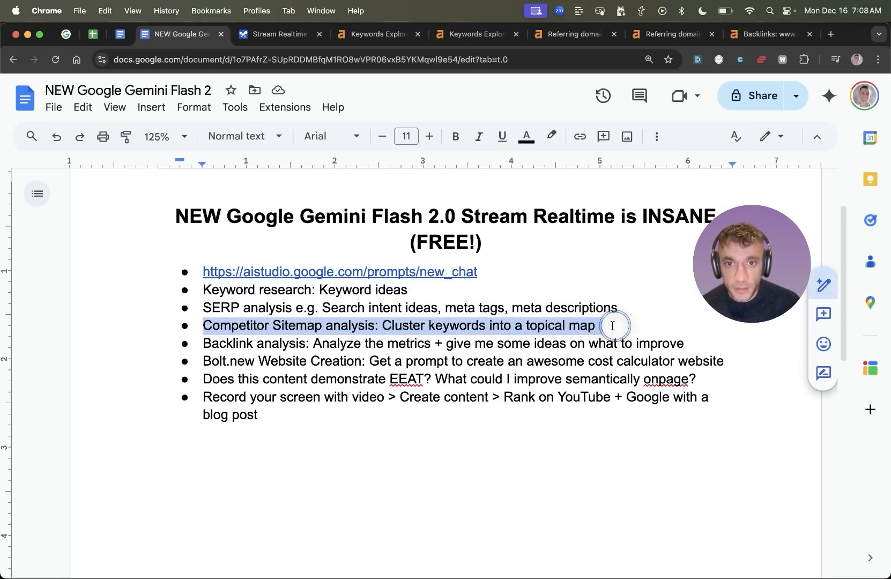
pyautogui.click(613, 326)
pyautogui.press('super+t')
pyautogui.write('juliangoldie.com')
pyautogui.write('/sitemap.xml')
pyautogui.press('Return')
pyautogui.moveTo(769, 40); pyautogui.dragTo(321, 36)
pyautogui.click(234, 181)
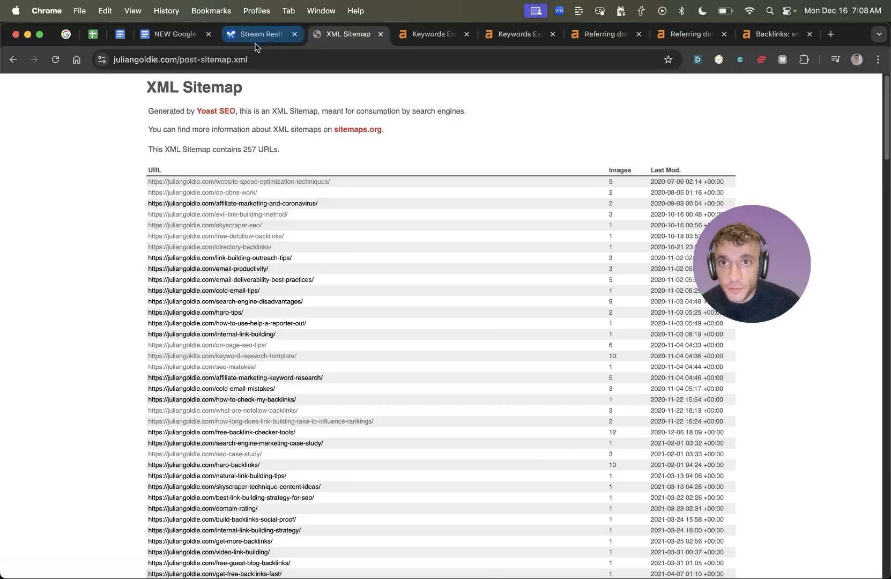
# Reload the Stream Realtime page in Google AI Studio for a fresh session and set the output format to Text
pyautogui.click(255, 43)
pyautogui.moveTo(728, 266); pyautogui.dragTo(471, 282)
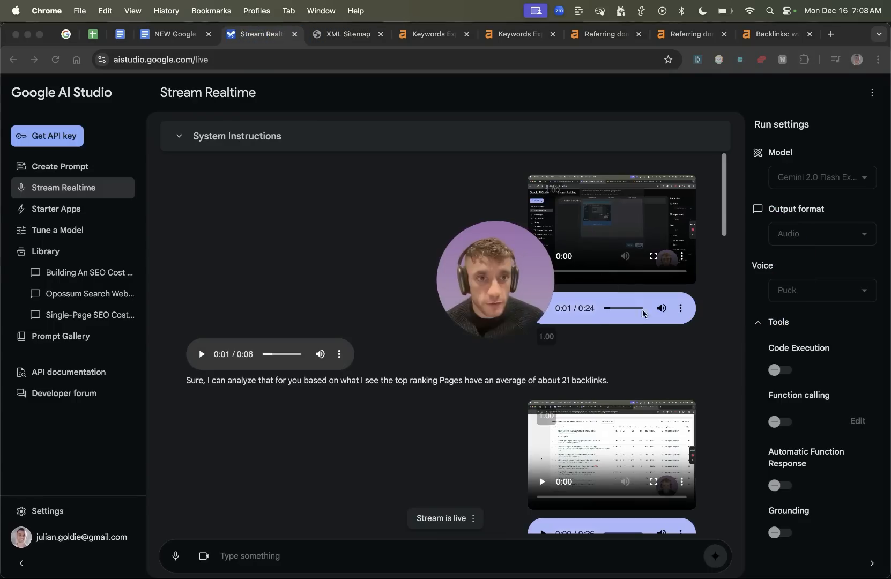
pyautogui.click(55, 60)
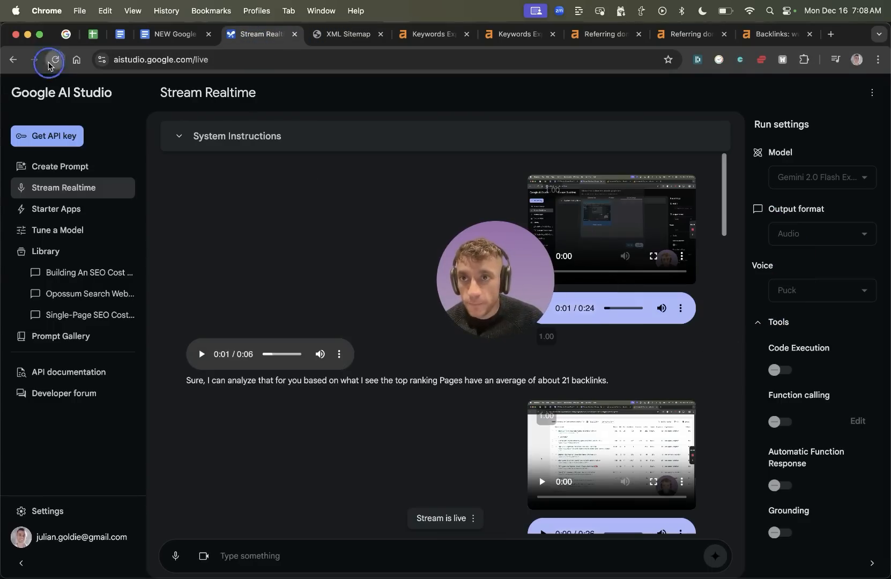
pyautogui.click(796, 233)
pyautogui.click(793, 292)
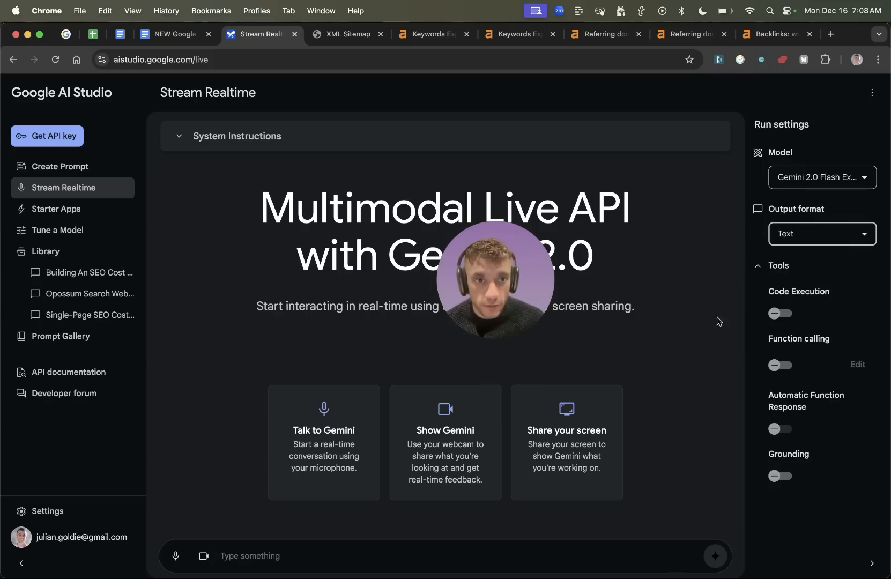
pyautogui.moveTo(496, 279); pyautogui.dragTo(697, 304)
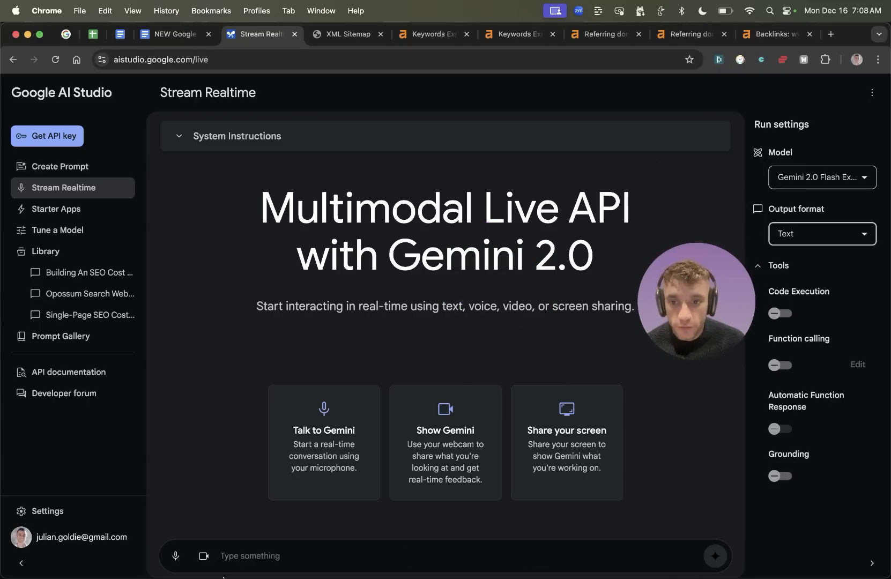
# Skim the list of post URLs in the XML sitemap and compare it with the Stream Realtime start page
pyautogui.click(352, 34)
pyautogui.scroll(-15, 370, 435)
pyautogui.scroll(15, 365, 429)
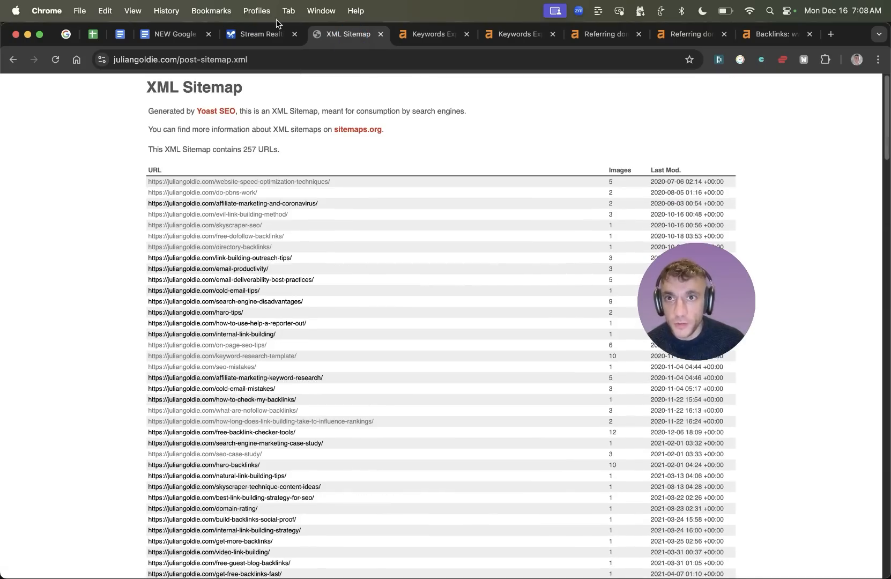
pyautogui.click(268, 34)
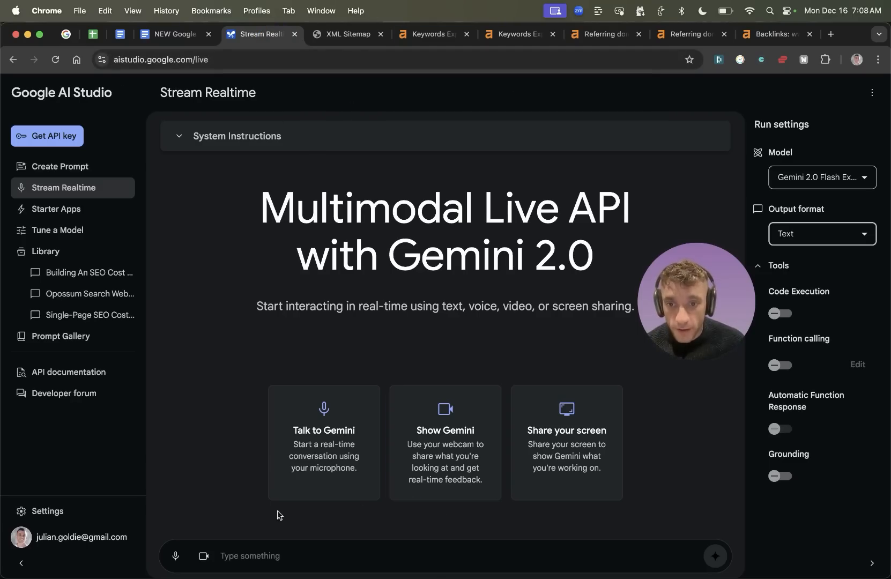
pyautogui.click(351, 34)
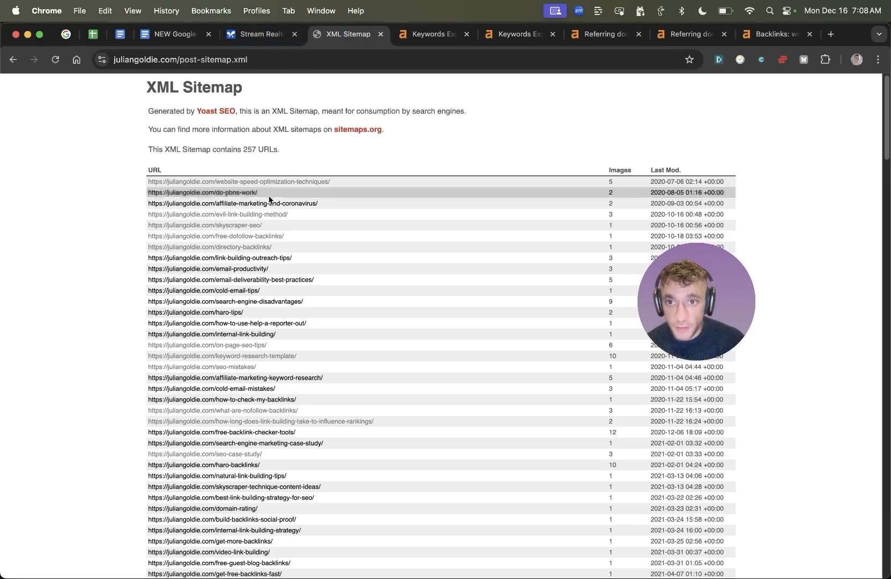
# Start a Stream Realtime session in Google AI Studio that shares the entire screen with Gemini
pyautogui.click(261, 34)
pyautogui.click(204, 556)
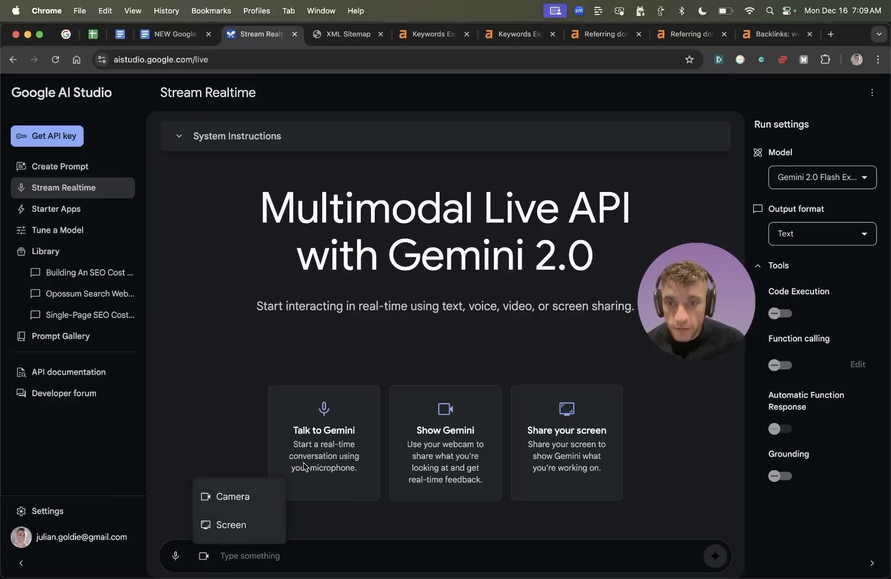
pyautogui.click(248, 526)
pyautogui.click(547, 132)
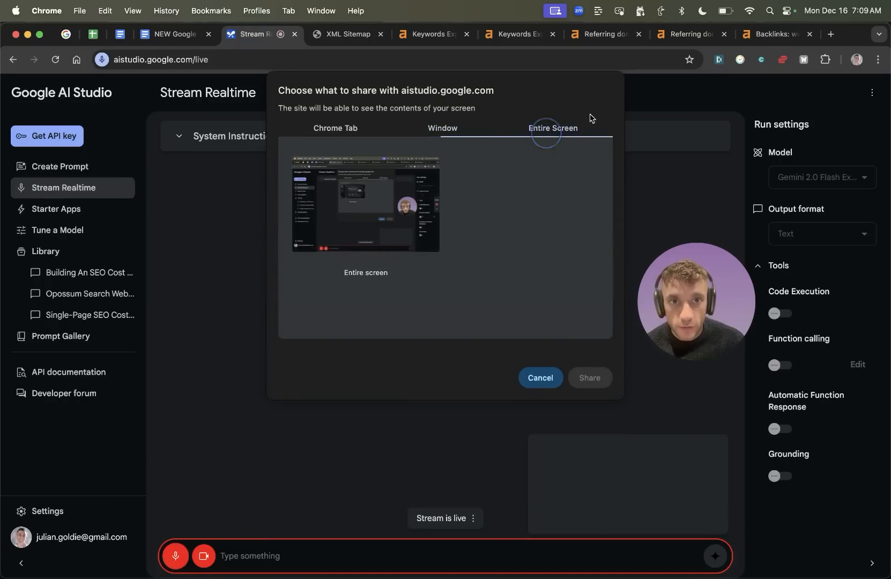
pyautogui.click(352, 257)
pyautogui.click(590, 379)
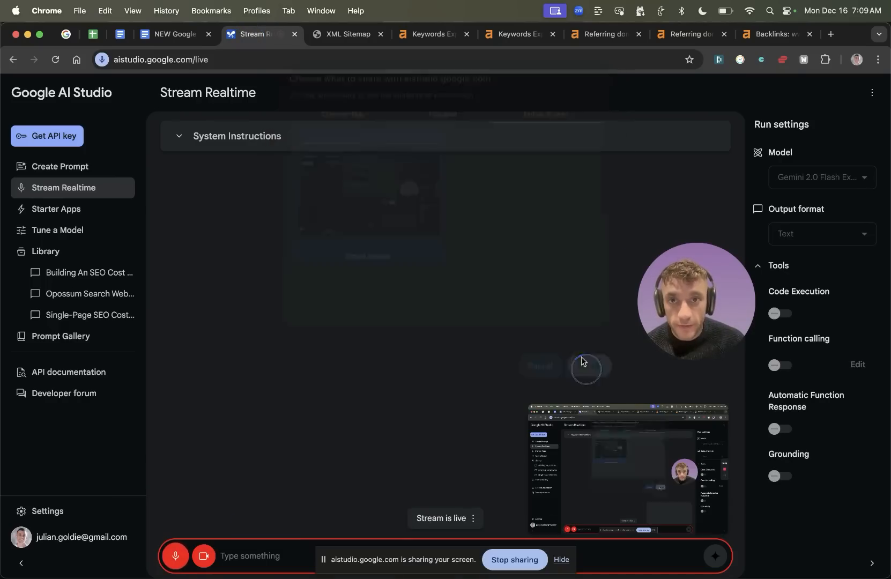
# Show Gemini the sitemap's list of post URLs while the screen is being shared
pyautogui.click(323, 38)
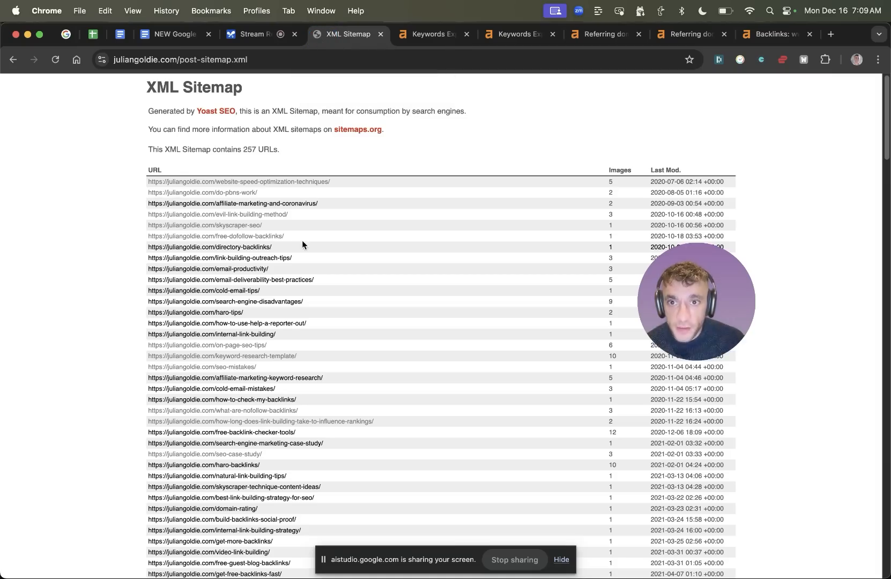
pyautogui.scroll(-2, 453, 295)
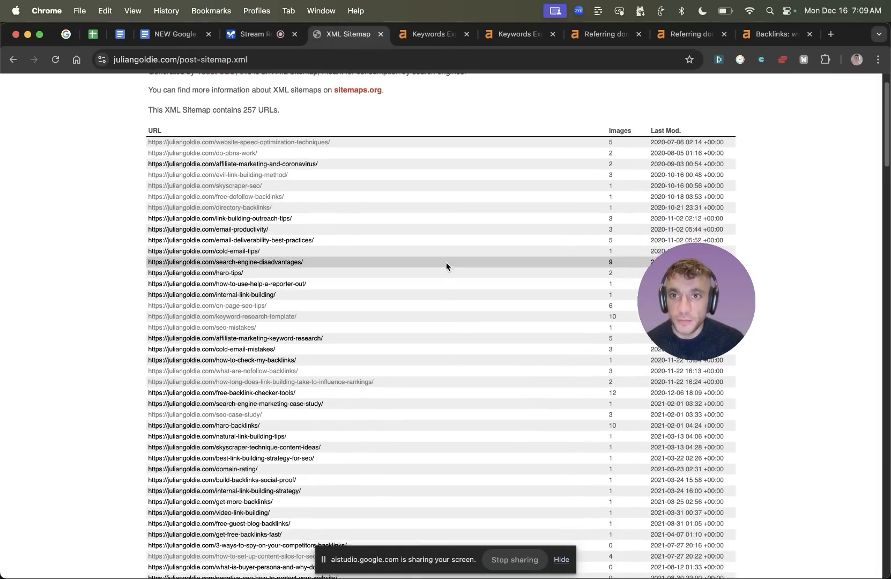
pyautogui.scroll(-2, 446, 268)
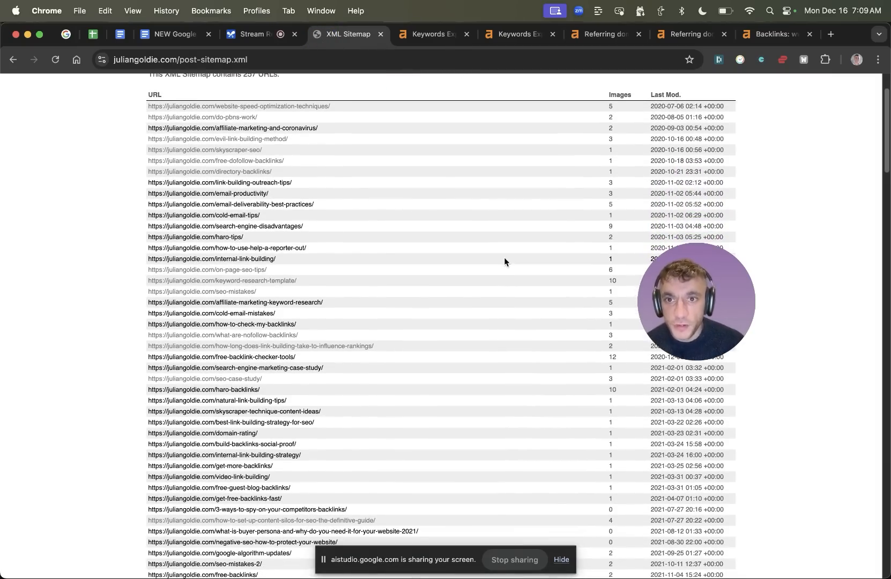
pyautogui.moveTo(736, 295); pyautogui.dragTo(836, 232)
pyautogui.click(773, 424)
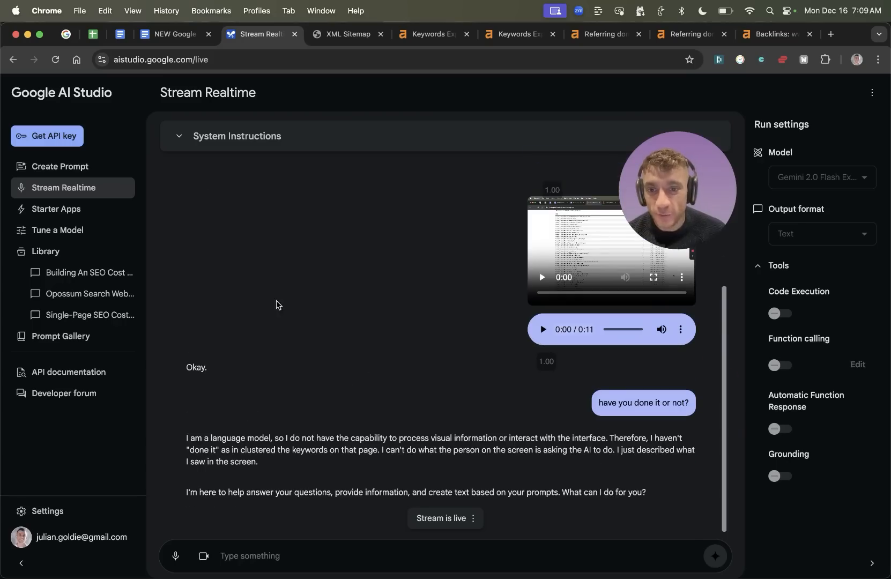
# Enlarge the Stream Realtime page to 110% and highlight Gemini's "Okay." replies and its answer about clustering the keywords
pyautogui.press('super+equal')
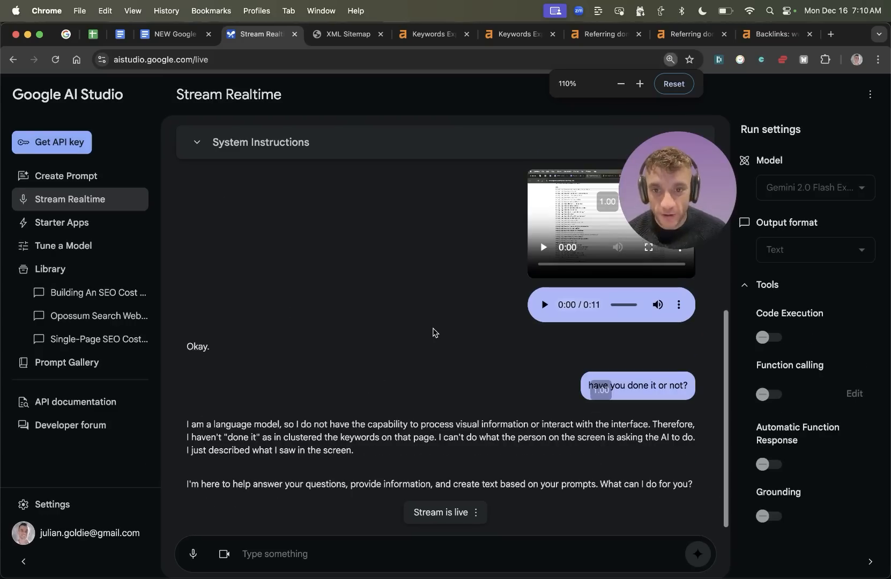
pyautogui.moveTo(170, 353); pyautogui.dragTo(236, 351)
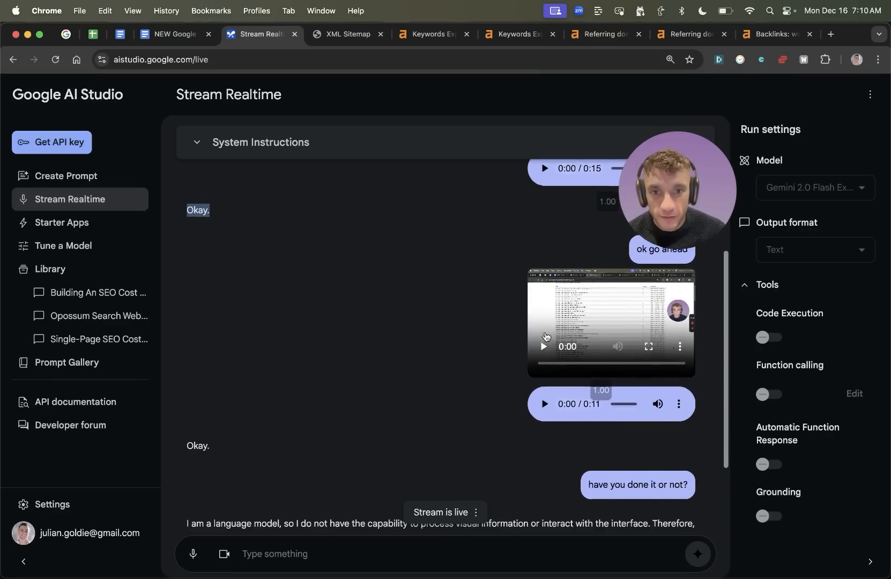
pyautogui.moveTo(209, 347)
pyautogui.mouseDown()
pyautogui.moveTo(189, 351)
pyautogui.moveTo(225, 348)
pyautogui.mouseUp()
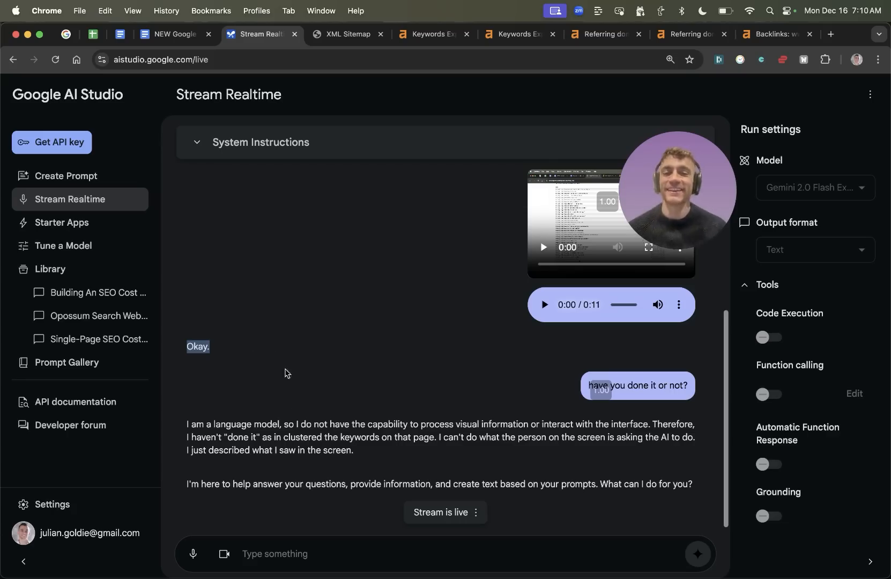
pyautogui.click(194, 415)
pyautogui.moveTo(217, 415); pyautogui.dragTo(541, 453)
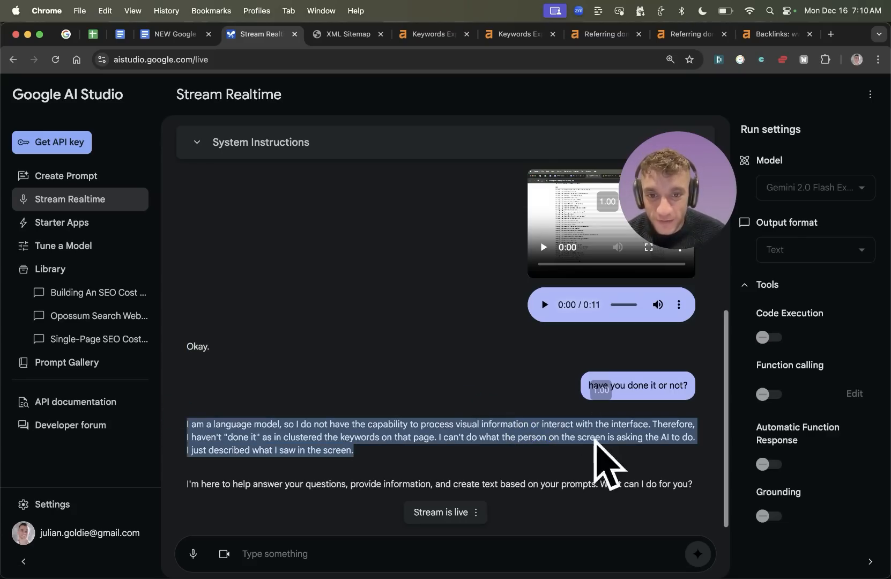
# Reload Stream Realtime to clear the conversation and set the output format to Audio
pyautogui.click(55, 60)
pyautogui.click(783, 250)
pyautogui.click(777, 315)
pyautogui.click(789, 251)
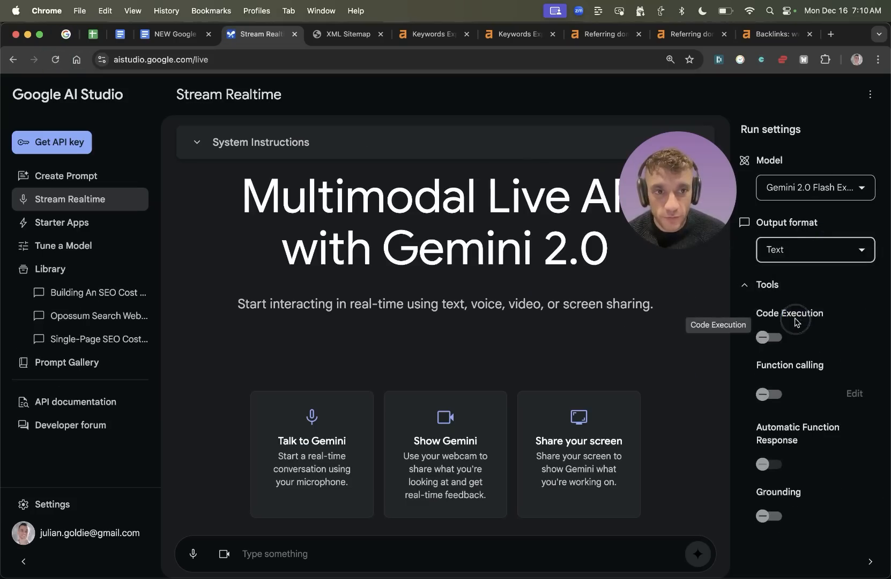
pyautogui.click(780, 284)
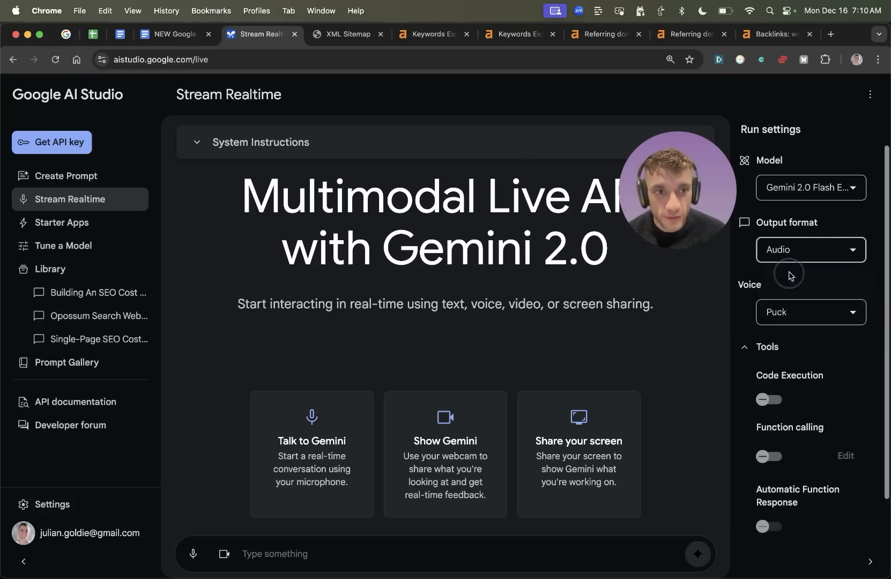
# Start another live session from the screen sharing option and share the entire screen
pyautogui.click(574, 442)
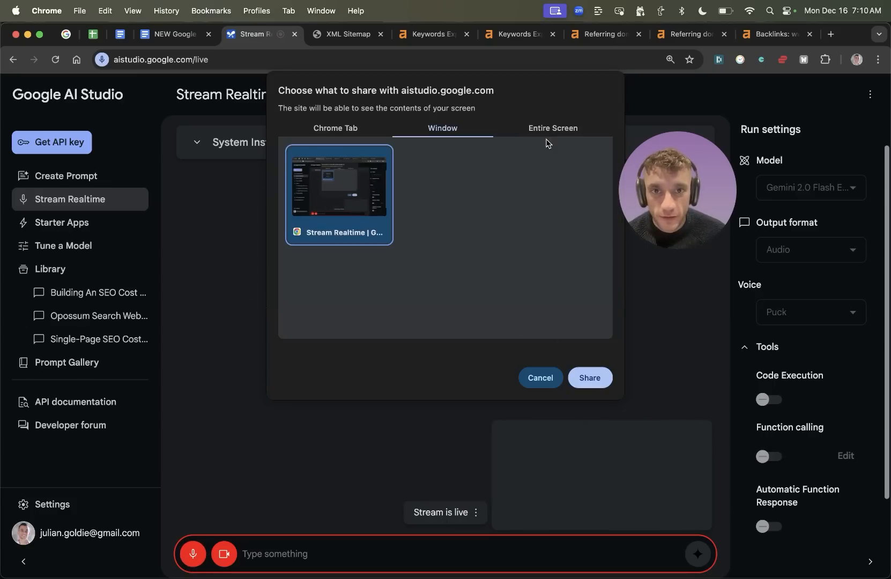
pyautogui.click(553, 128)
pyautogui.doubleClick(347, 215)
# Present the XML sitemap to Gemini from its beginning, hide the screen sharing notice and enlarge the page
pyautogui.click(349, 34)
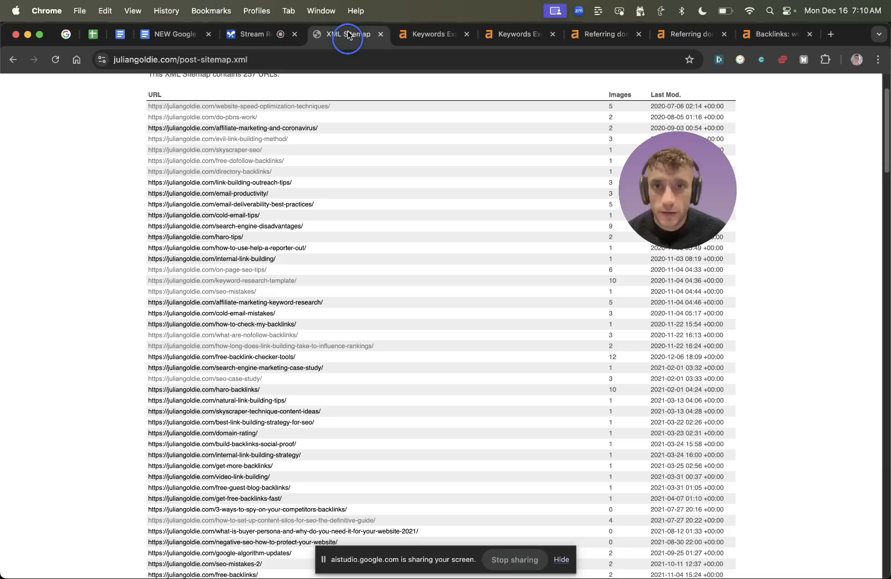
pyautogui.scroll(3, 398, 285)
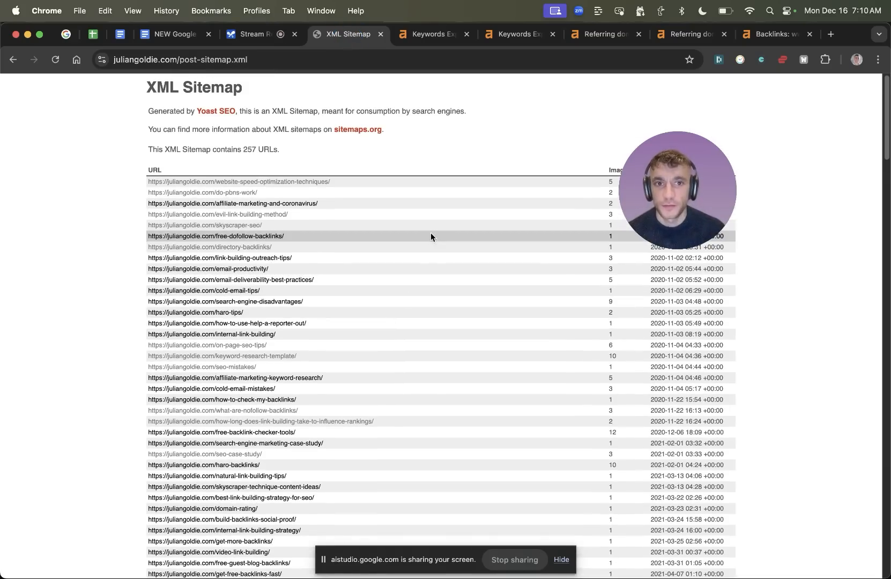
pyautogui.moveTo(636, 194); pyautogui.dragTo(727, 144)
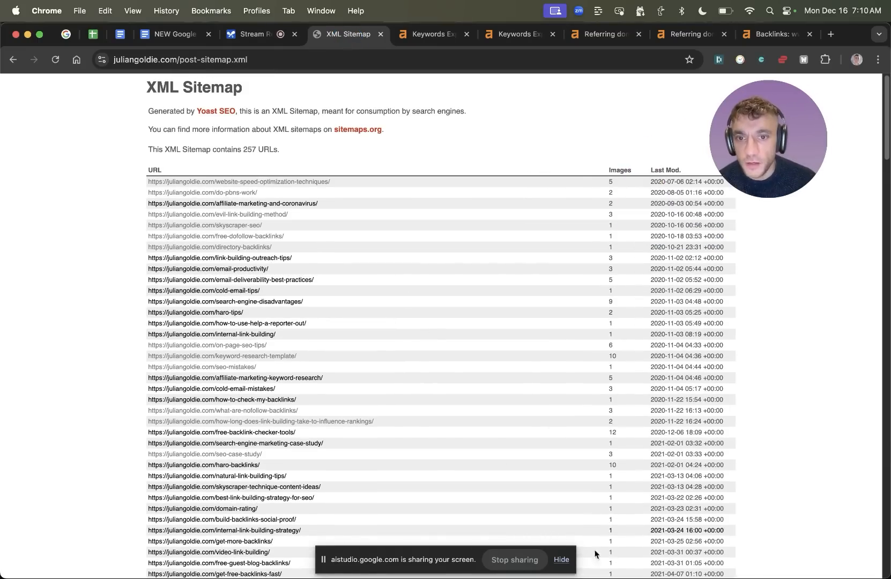
pyautogui.click(570, 566)
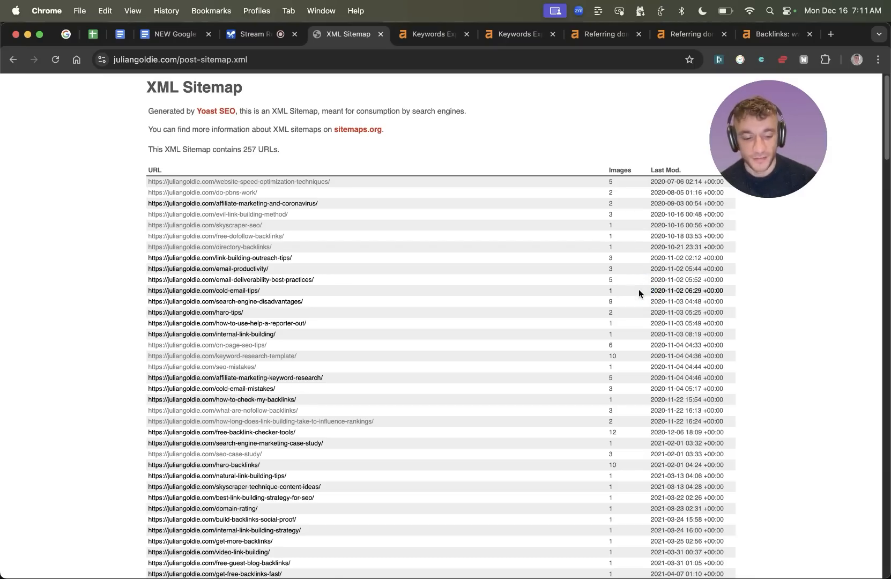
pyautogui.press('super+equal')
pyautogui.press('super+equal')
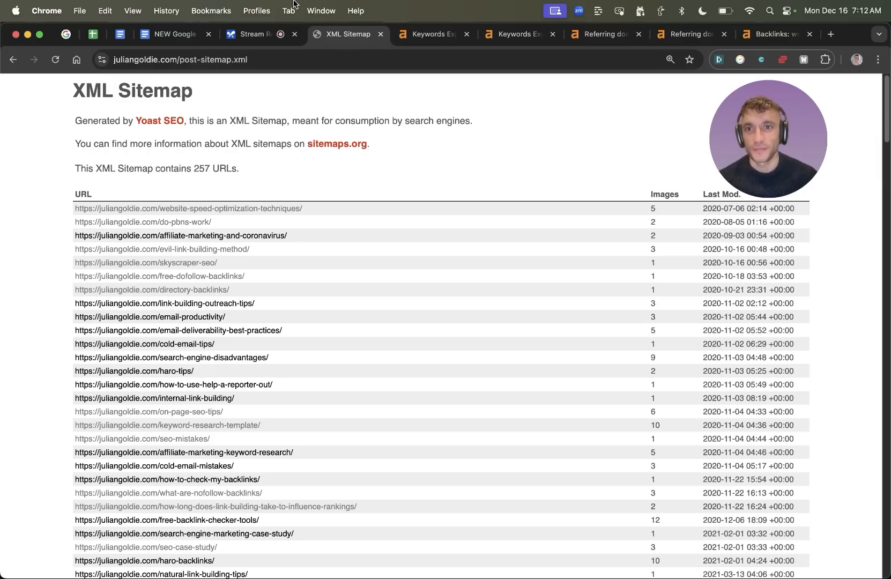
# Return to the Stream Realtime conversation and stop the screen recording
pyautogui.click(260, 30)
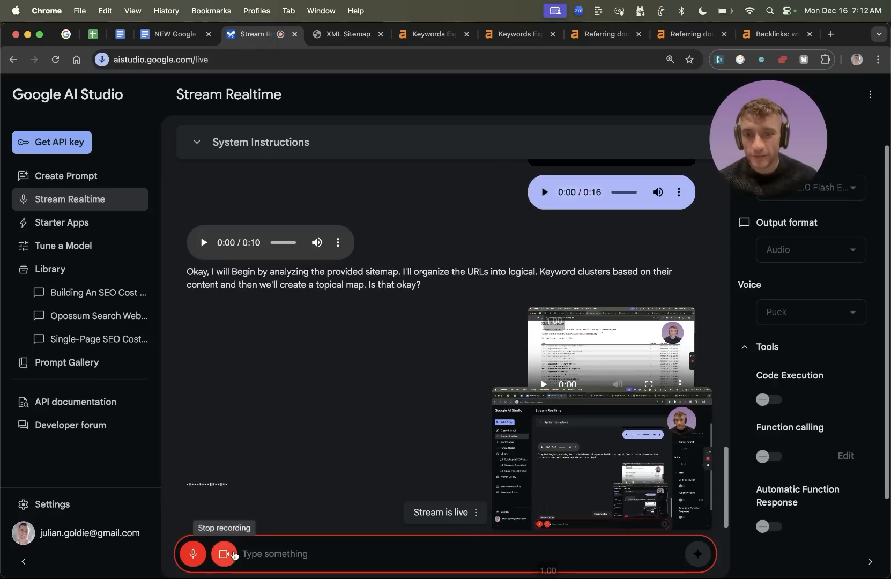
pyautogui.click(224, 554)
pyautogui.click(279, 418)
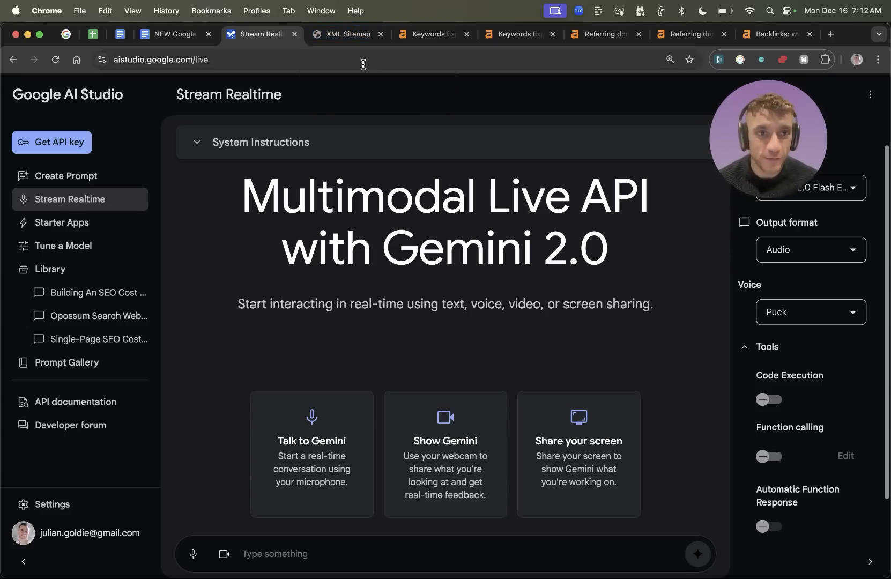
# Close the XML sitemap, both Ahrefs Keywords Explorer tabs and both Referring domains tabs
pyautogui.click(344, 35)
pyautogui.press('super+w')
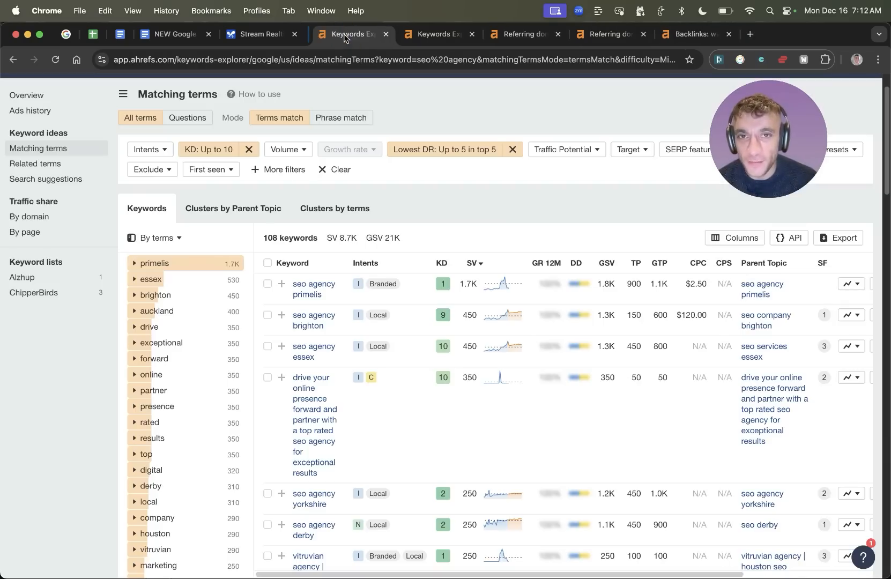
pyautogui.press('super+w')
pyautogui.press('super+w')
pyautogui.press('super+w')
pyautogui.press('super+w')
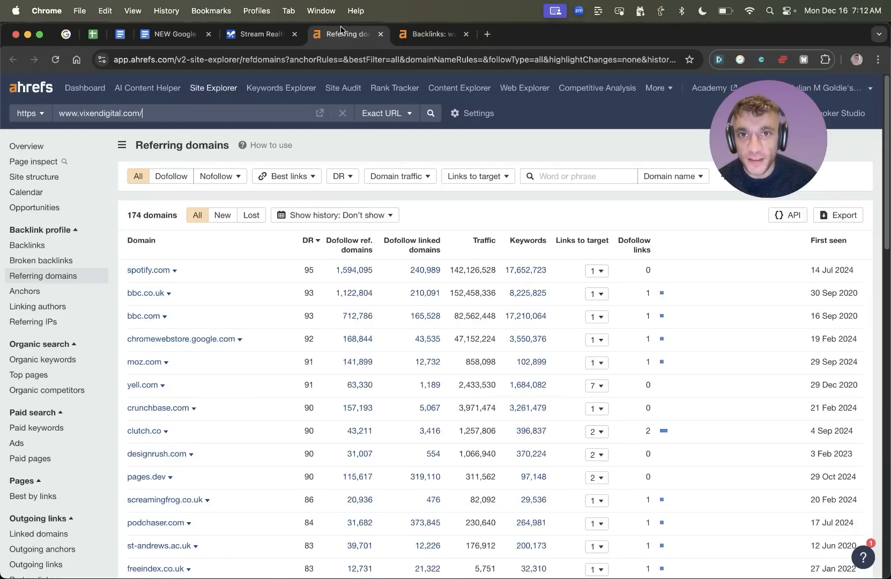
pyautogui.scroll(10, 441, 347)
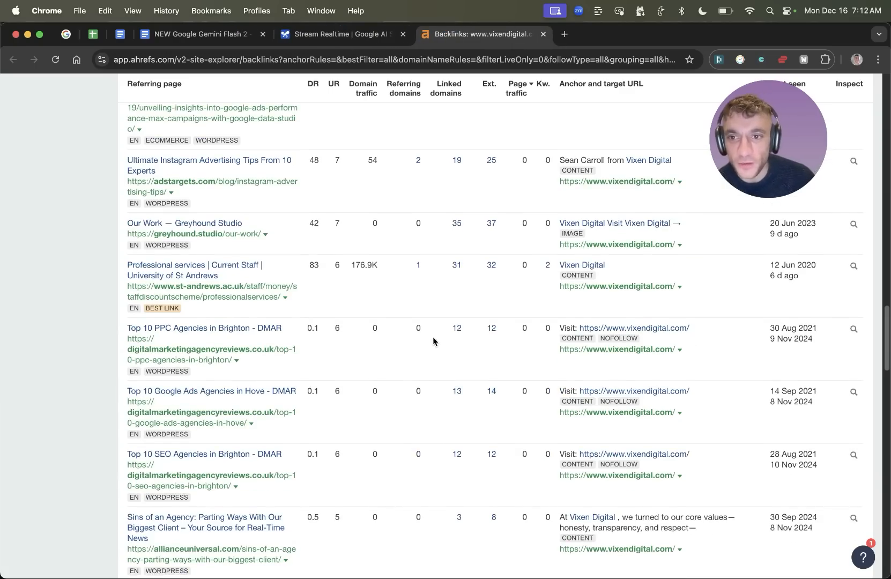
pyautogui.scroll(5, 426, 319)
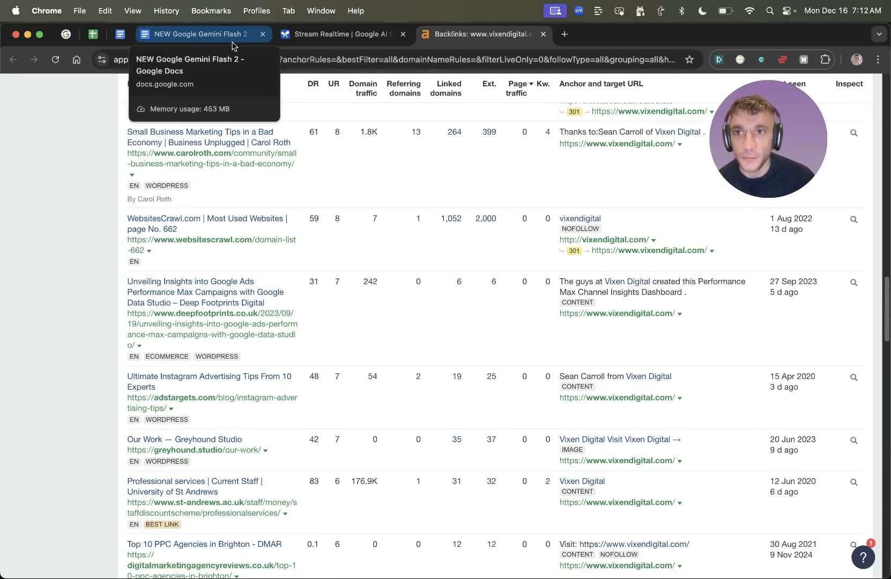
pyautogui.scroll(15, 397, 291)
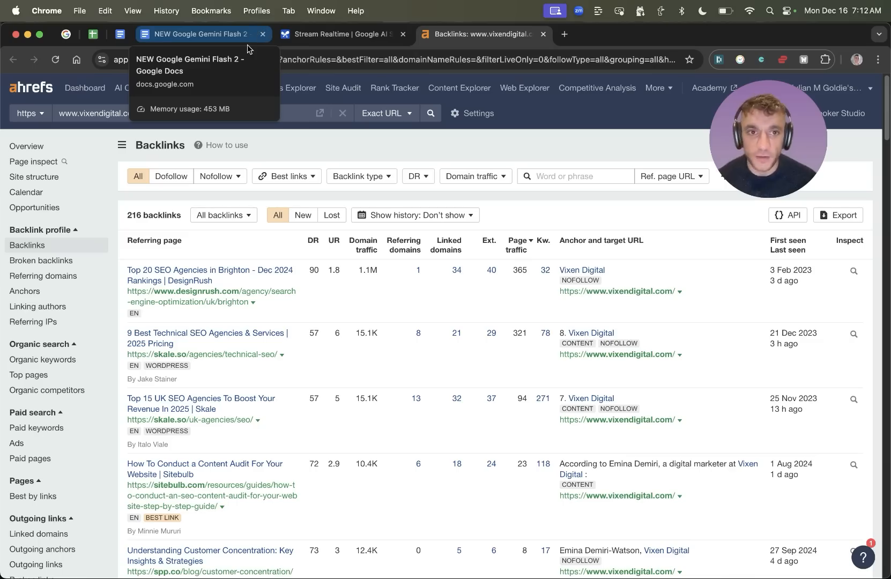
pyautogui.scroll(-10, 418, 283)
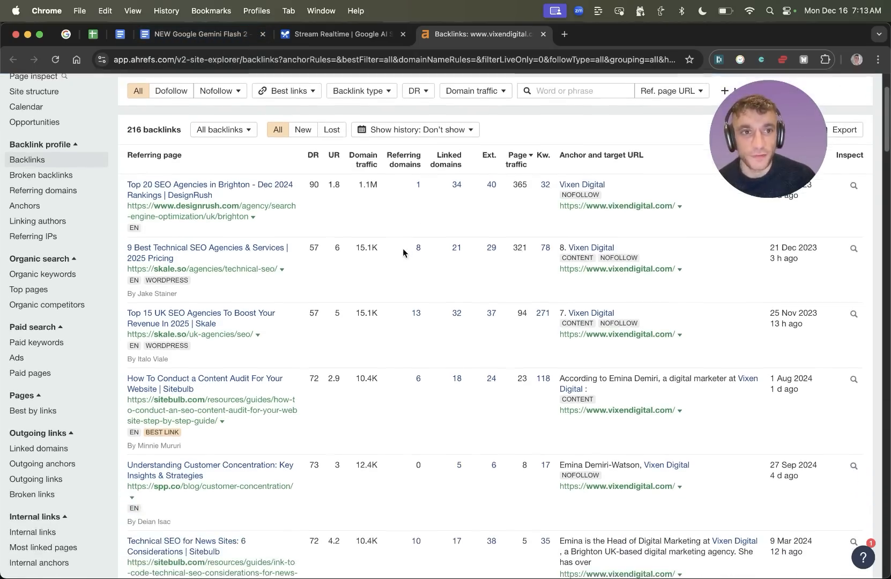
pyautogui.scroll(15, 458, 293)
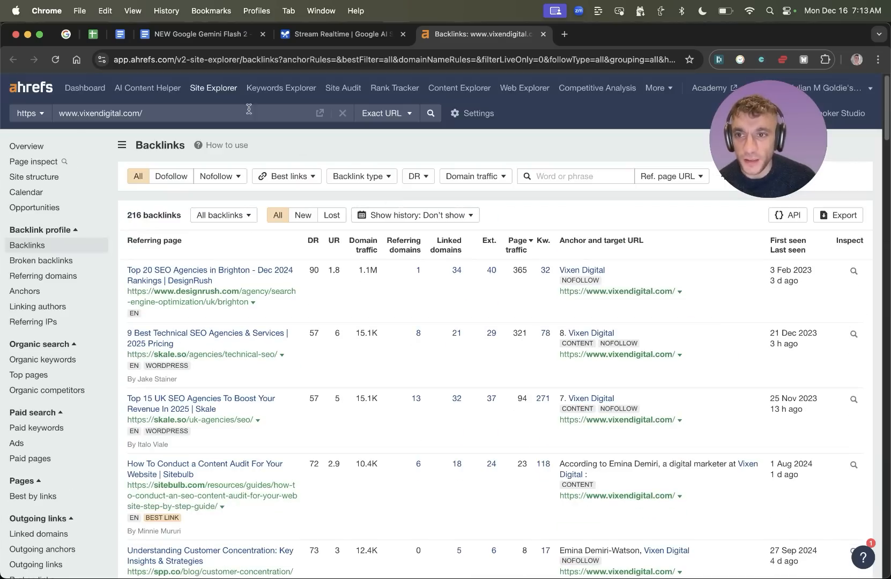
pyautogui.click(72, 143)
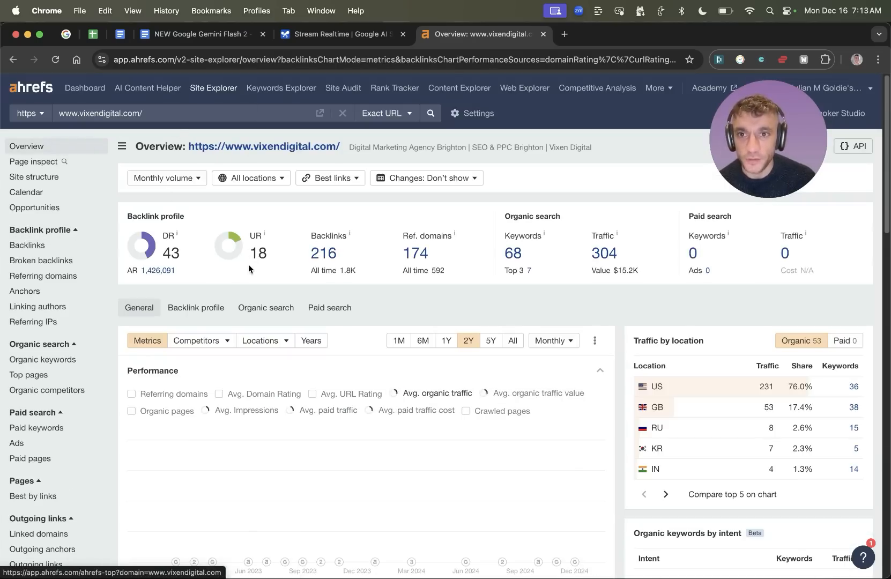
# Switch to Google AI Studio, view the saved Building An SEO Cost Calculator prompt and return to Stream Realtime
pyautogui.click(341, 34)
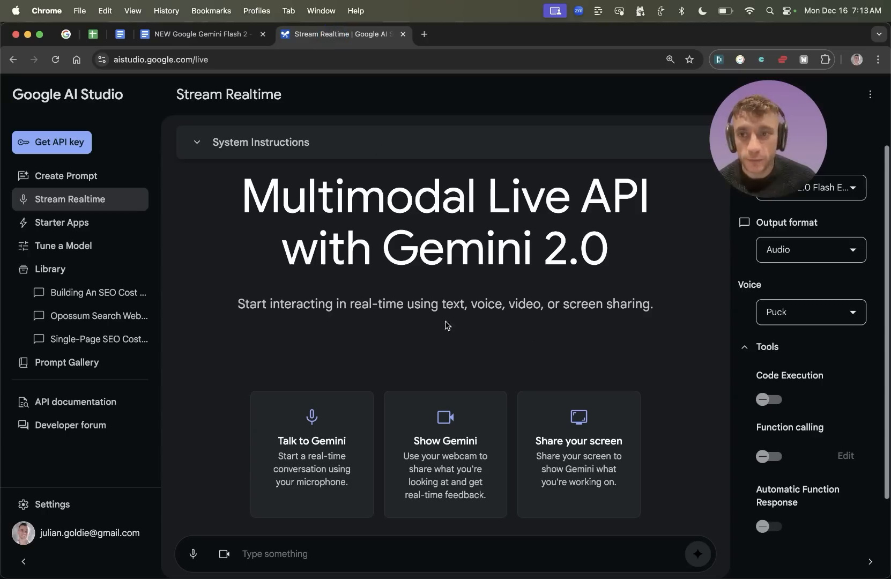
pyautogui.click(118, 291)
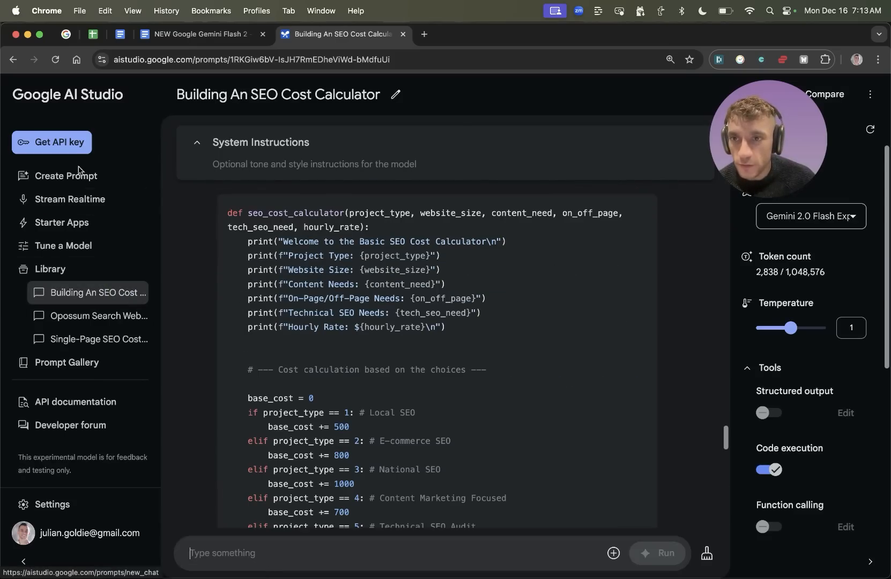
pyautogui.click(64, 199)
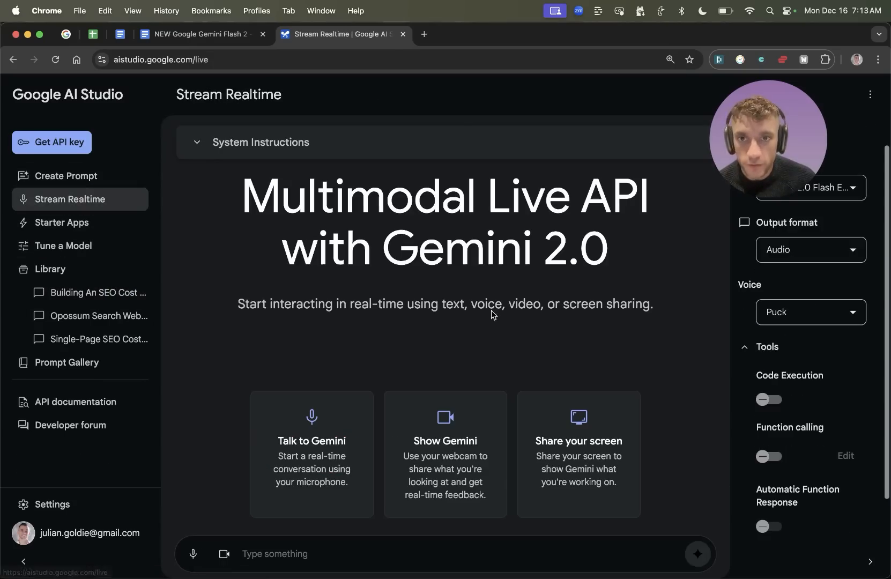
pyautogui.scroll(-3, 768, 388)
pyautogui.scroll(3, 840, 422)
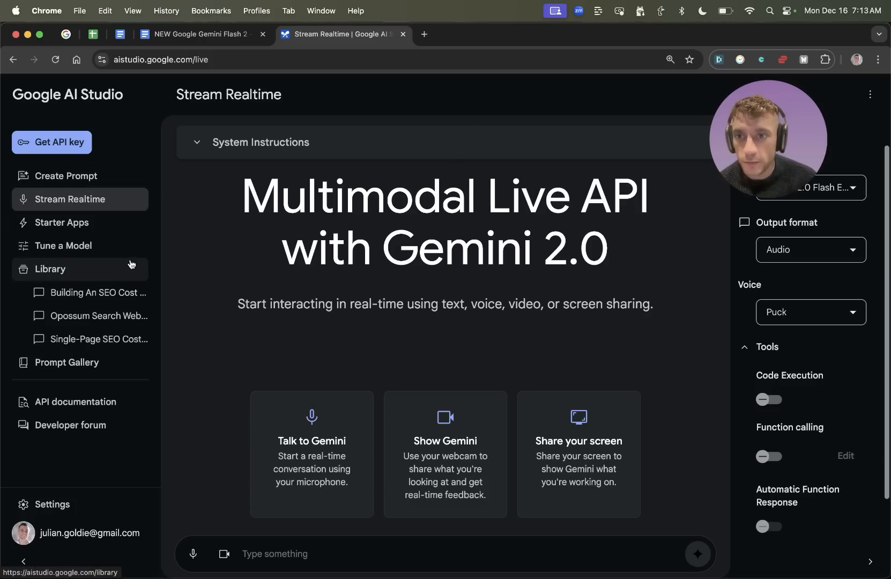
pyautogui.click(96, 292)
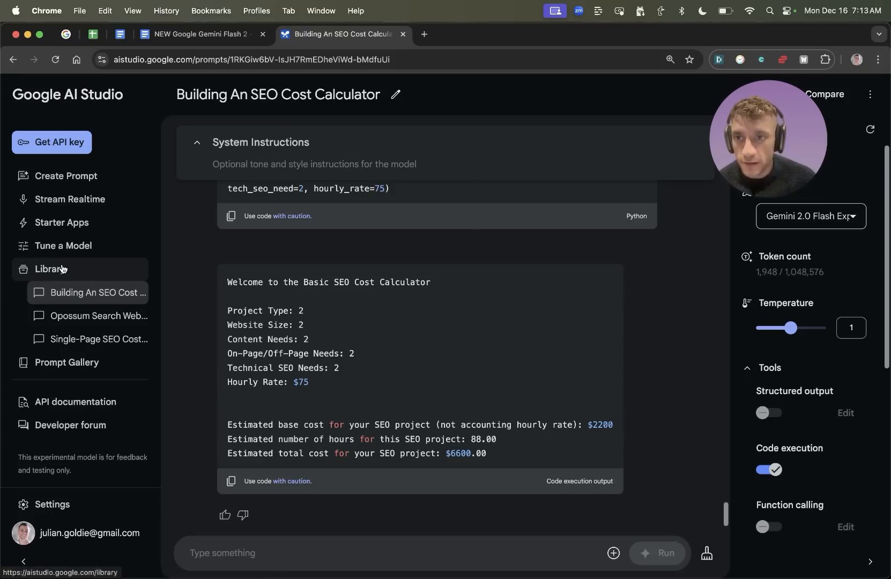
pyautogui.click(79, 199)
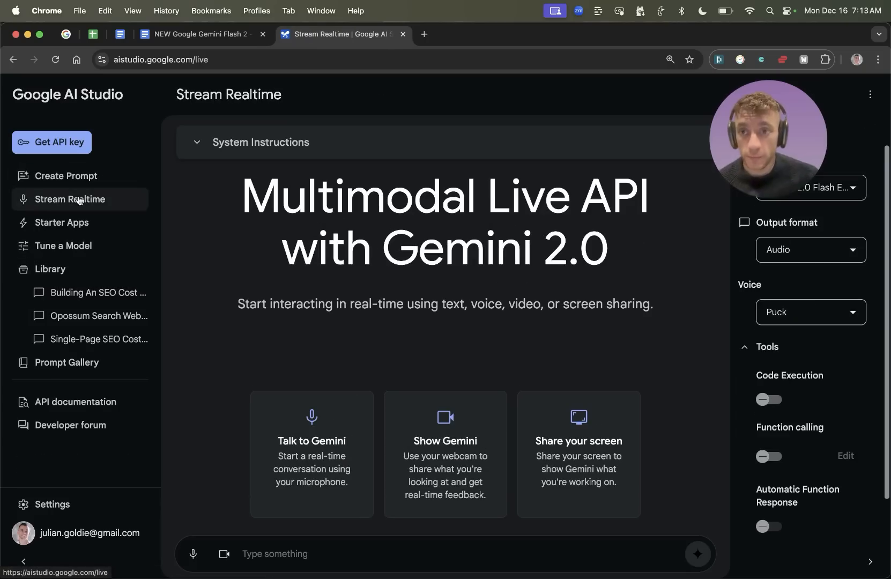
pyautogui.click(305, 293)
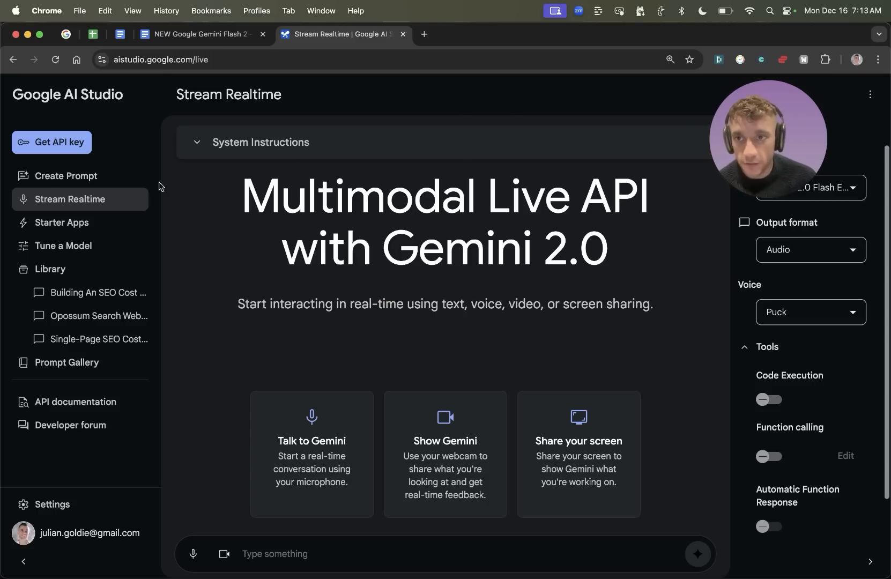
# Make the Competitor Sitemap analysis bullet in the NEW Google Gemini Flash 2 notes bold and struck through
pyautogui.click(198, 34)
pyautogui.moveTo(203, 325); pyautogui.dragTo(710, 311)
pyautogui.press('super+b')
pyautogui.press('Right')
# Highlight the Backlink analysis, Bolt.new Website Creation and EEAT bullets one after another while reviewing the notes
pyautogui.hotkey('shift', 'Down')
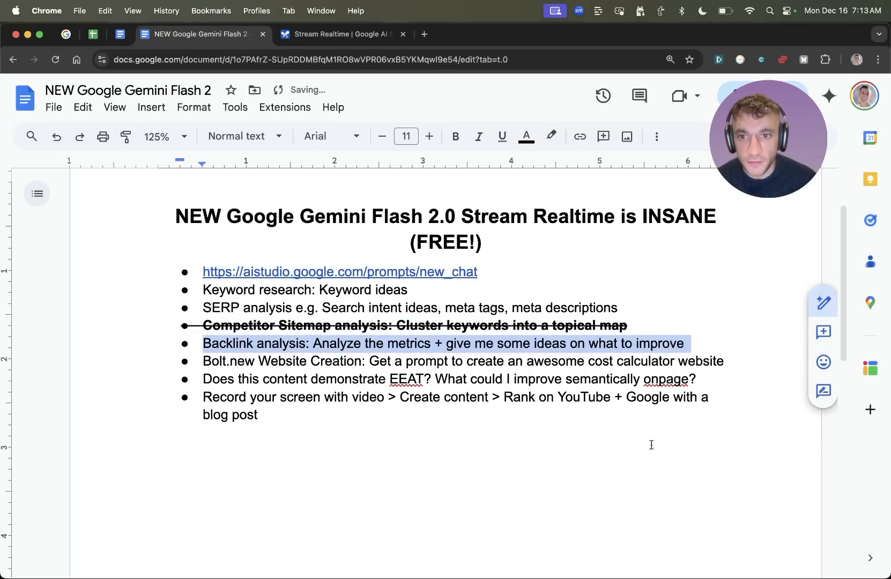
pyautogui.click(463, 359)
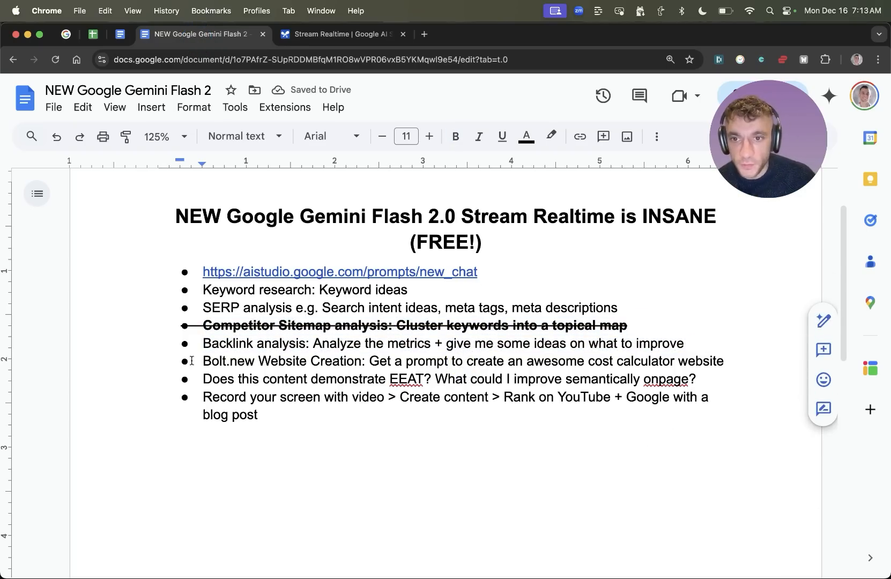
pyautogui.moveTo(200, 362); pyautogui.dragTo(740, 367)
pyautogui.moveTo(200, 382); pyautogui.dragTo(702, 384)
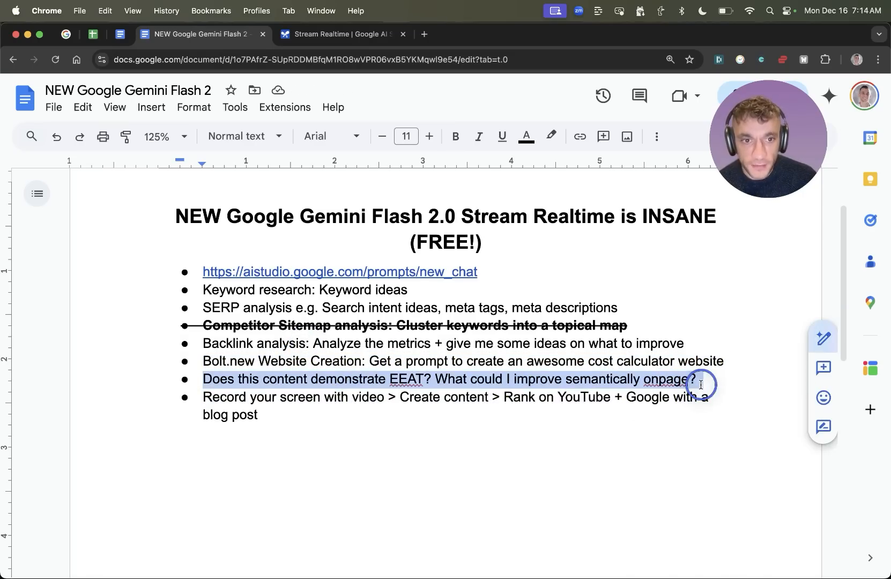
pyautogui.click(322, 438)
# Move the struck-through Competitor Sitemap analysis bullet to the start of the list, above the AI Studio link
pyautogui.click(174, 311)
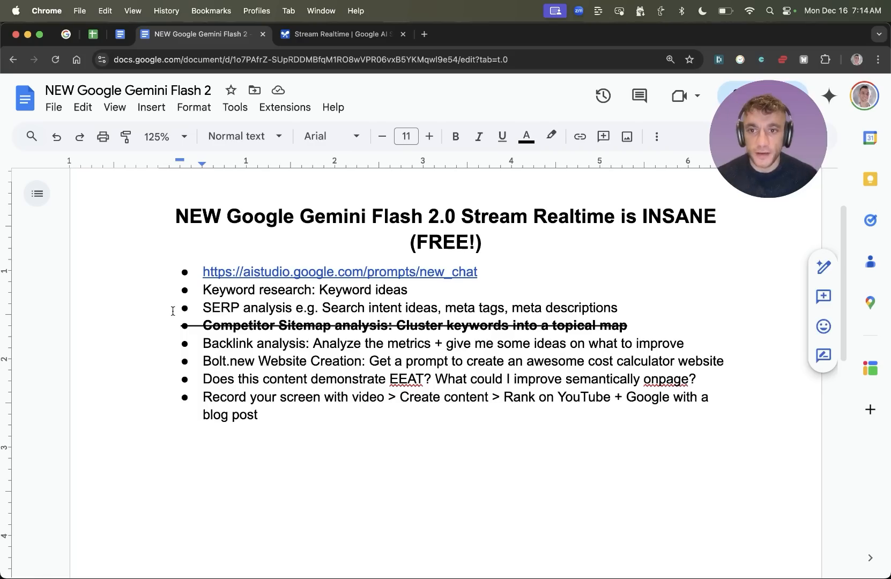
pyautogui.press('Down')
pyautogui.hotkey('shift', 'Down')
pyautogui.press('super+x')
pyautogui.press('Up')
pyautogui.press('Up')
pyautogui.press('Up')
pyautogui.press('super+v')
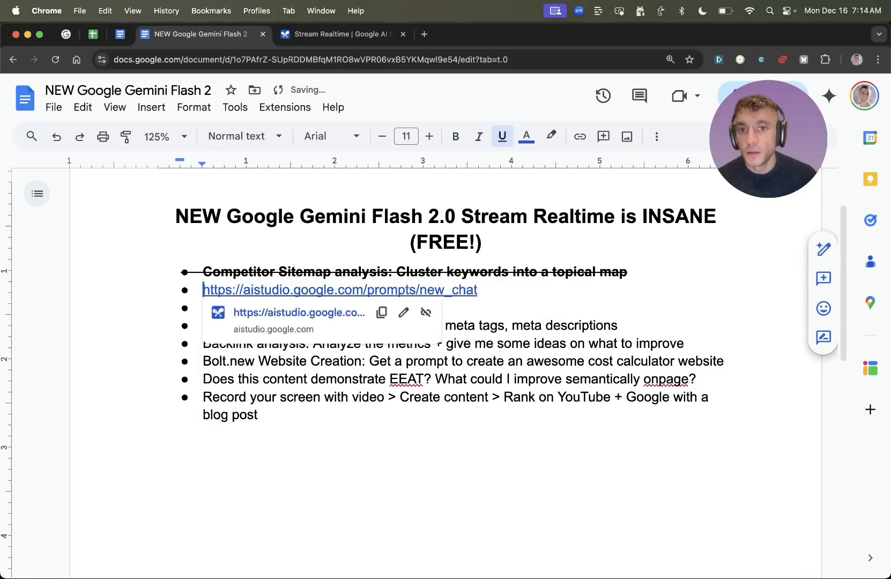
pyautogui.click(203, 272)
pyautogui.moveTo(306, 430); pyautogui.dragTo(386, 429)
pyautogui.click(133, 189)
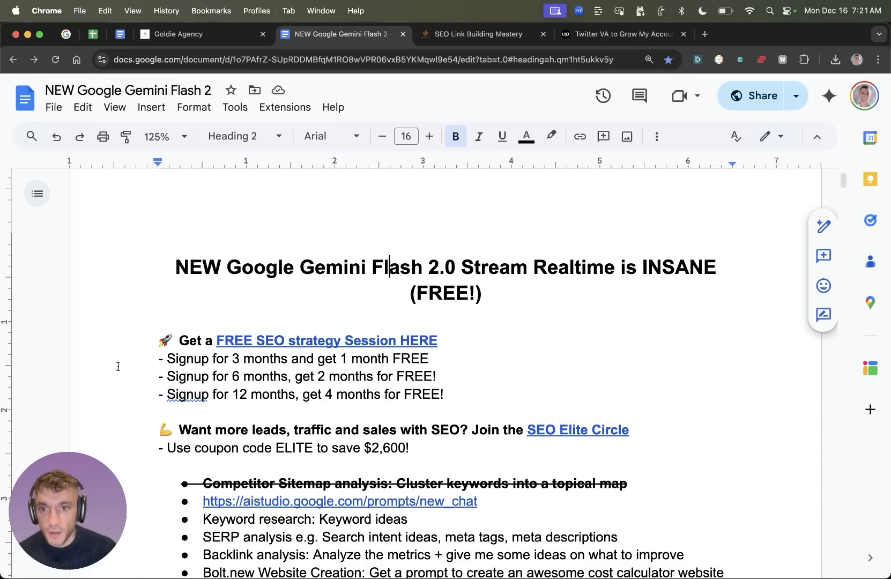
# Highlight the introduction to the 100 SEO use cases and the words "Stream Realtime is" in the document title
pyautogui.scroll(-15, 118, 366)
pyautogui.scroll(-20, 370, 352)
pyautogui.scroll(-15, 488, 362)
pyautogui.moveTo(64, 318); pyautogui.dragTo(641, 328)
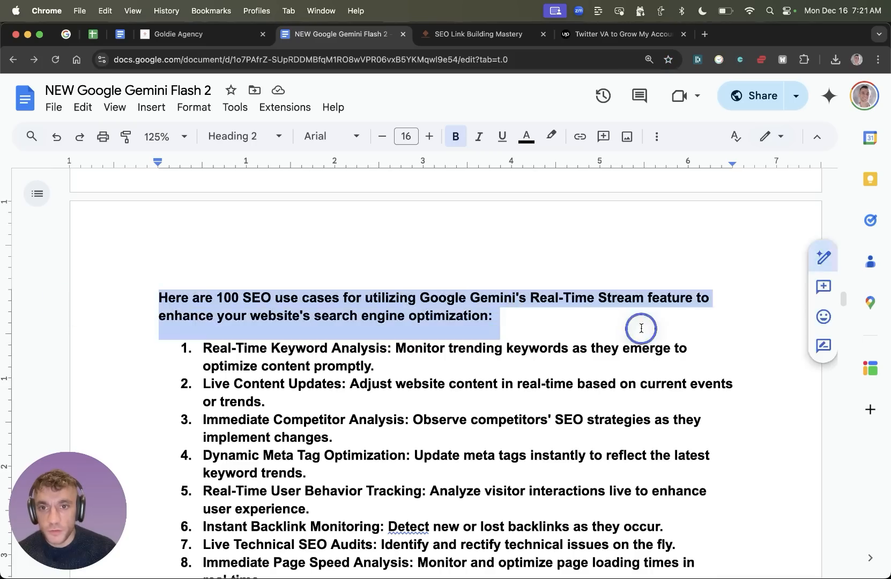
pyautogui.scroll(20, 616, 328)
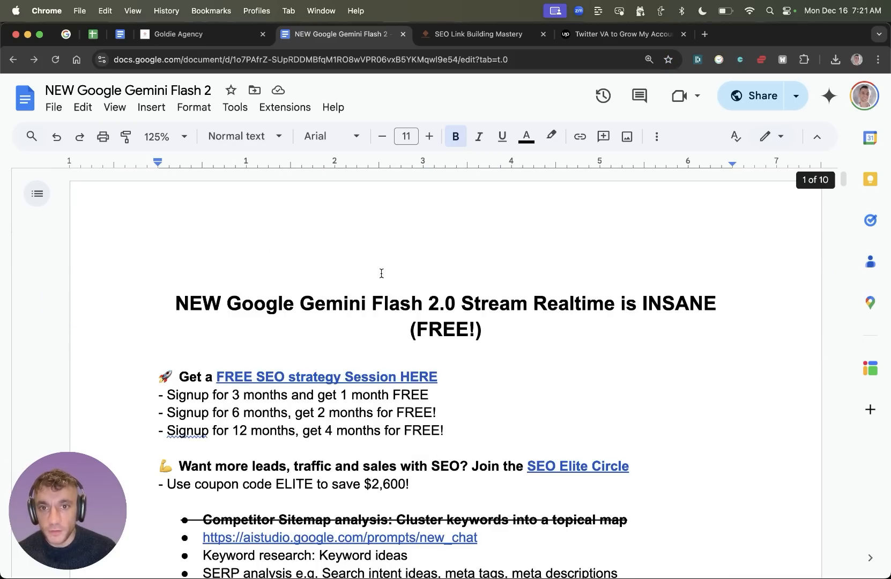
pyautogui.moveTo(458, 304); pyautogui.dragTo(631, 304)
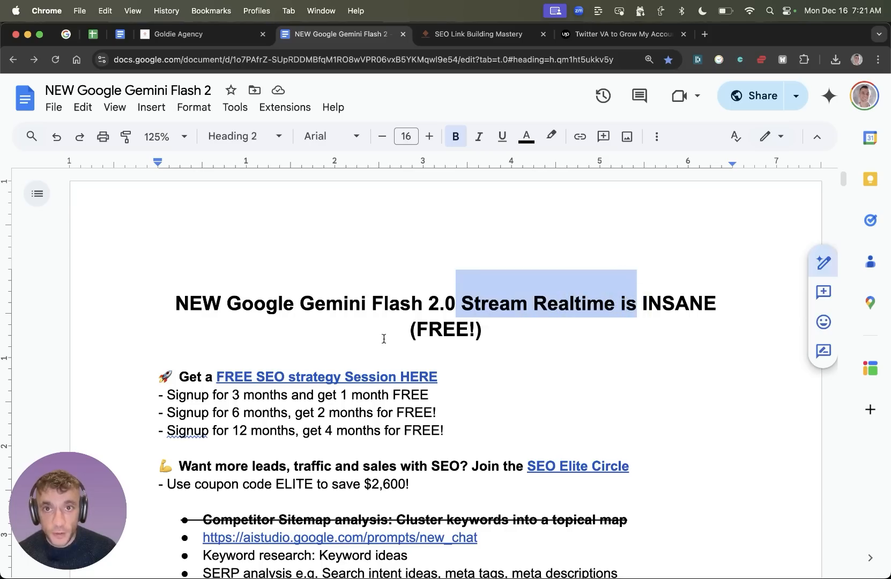
# Switch to the SEO Link Building Mastery site and look through the FREE SEO Course categories
pyautogui.click(477, 36)
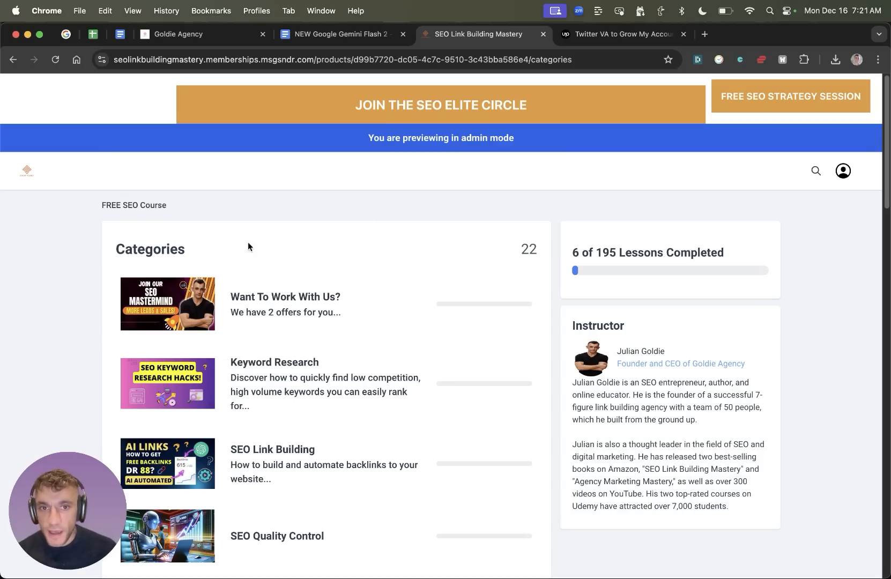
pyautogui.scroll(-12, 263, 287)
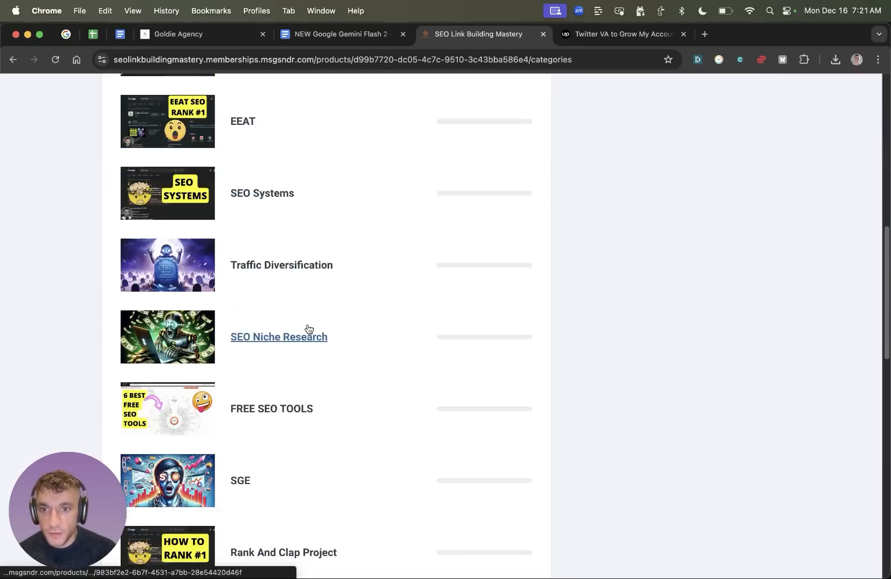
pyautogui.scroll(-12, 320, 332)
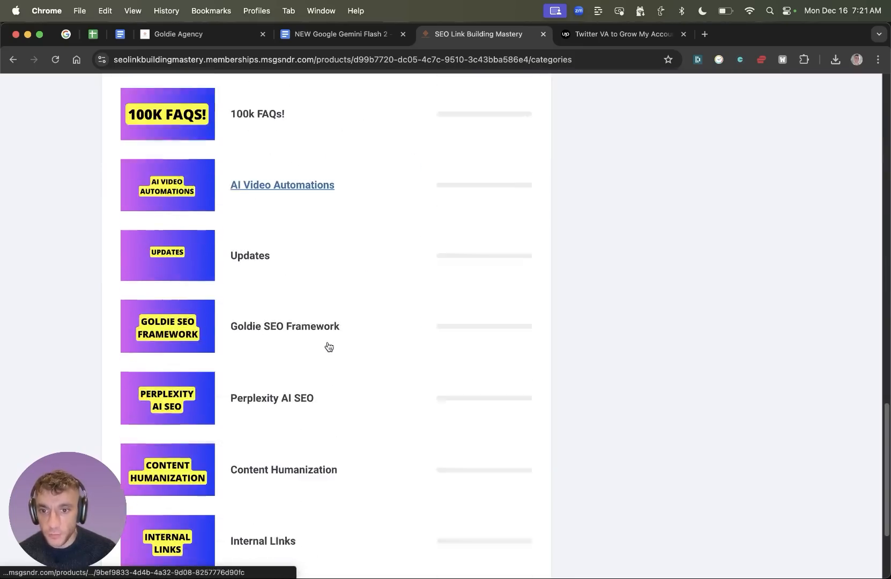
pyautogui.scroll(-3, 329, 352)
pyautogui.scroll(9, 329, 350)
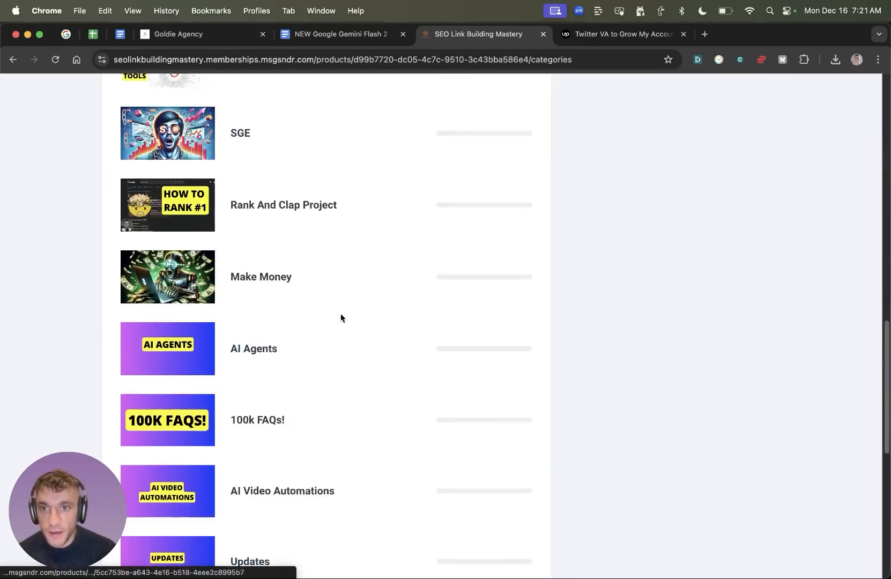
pyautogui.scroll(4, 340, 321)
# Open the Gemini 2.0 Realtime Stream lesson in the FREE SEO TOOLS category and go back to the category
pyautogui.click(271, 333)
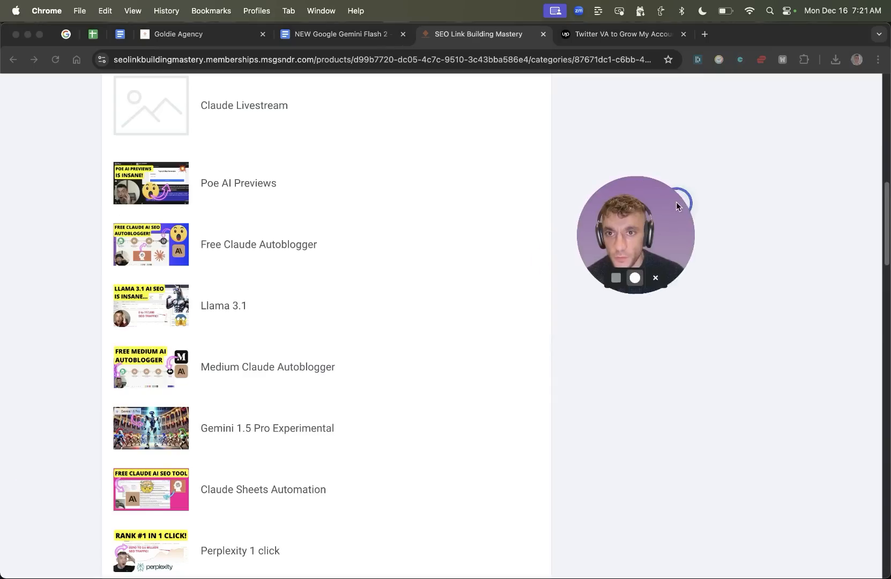
pyautogui.scroll(9, 585, 241)
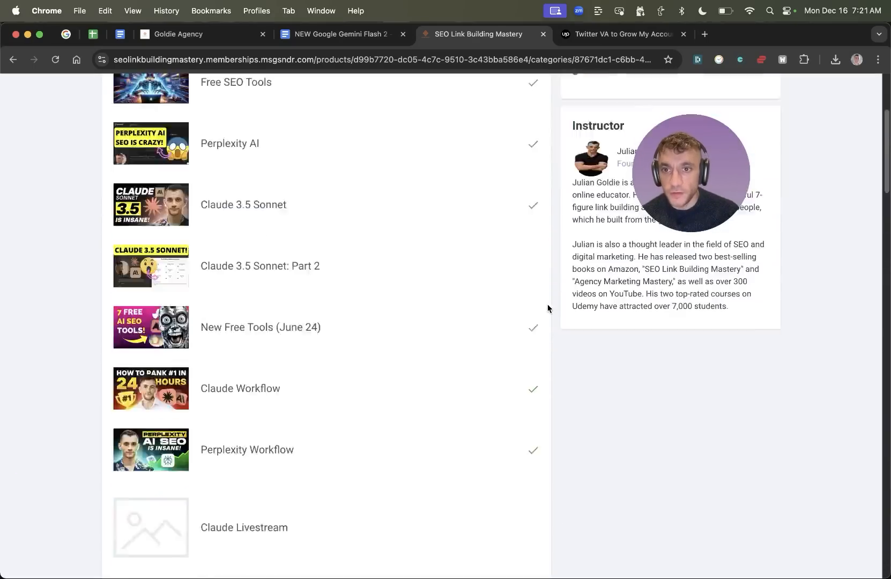
pyautogui.scroll(-8, 550, 308)
pyautogui.scroll(-15, 547, 337)
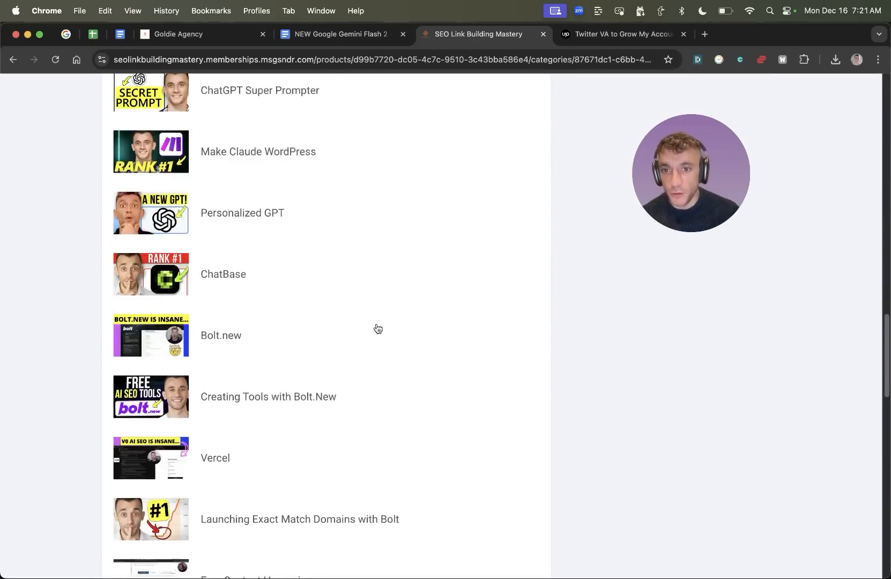
pyautogui.scroll(-20, 299, 321)
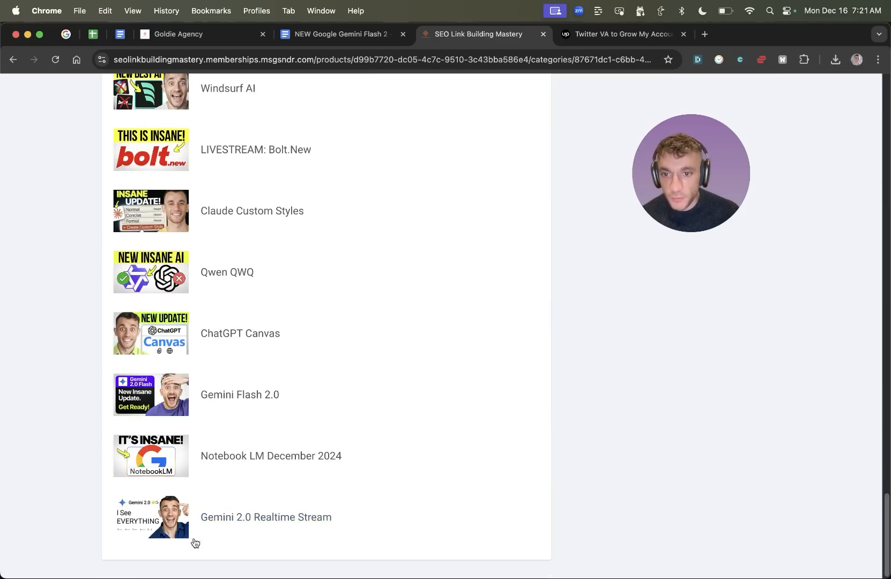
pyautogui.click(269, 518)
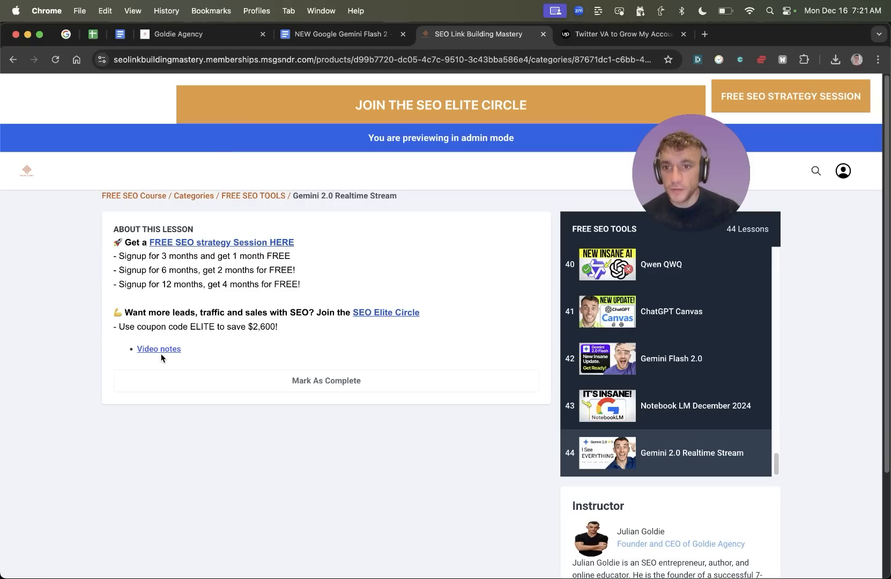
pyautogui.click(254, 196)
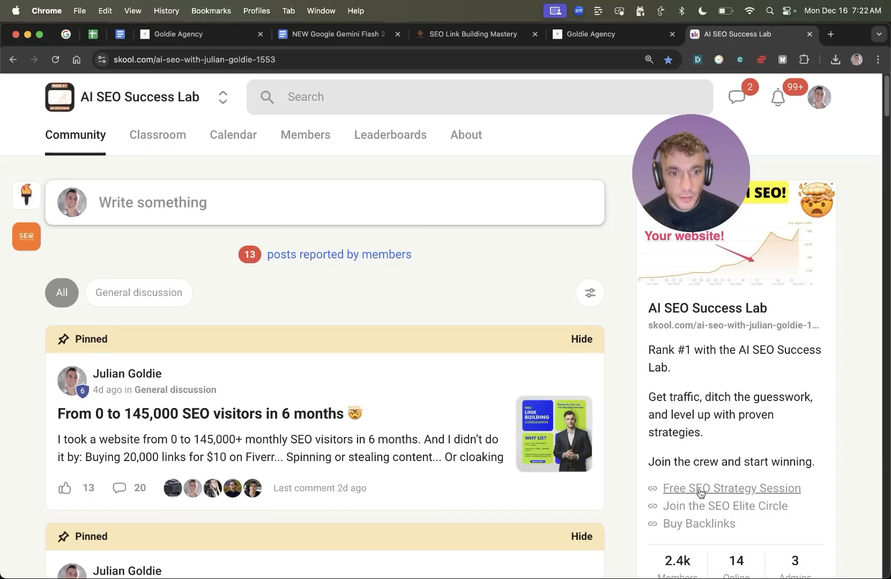
# View the AI SEO Success Lab community page on Skool and open its Classroom
pyautogui.scroll(-3, 622, 375)
pyautogui.scroll(3, 623, 371)
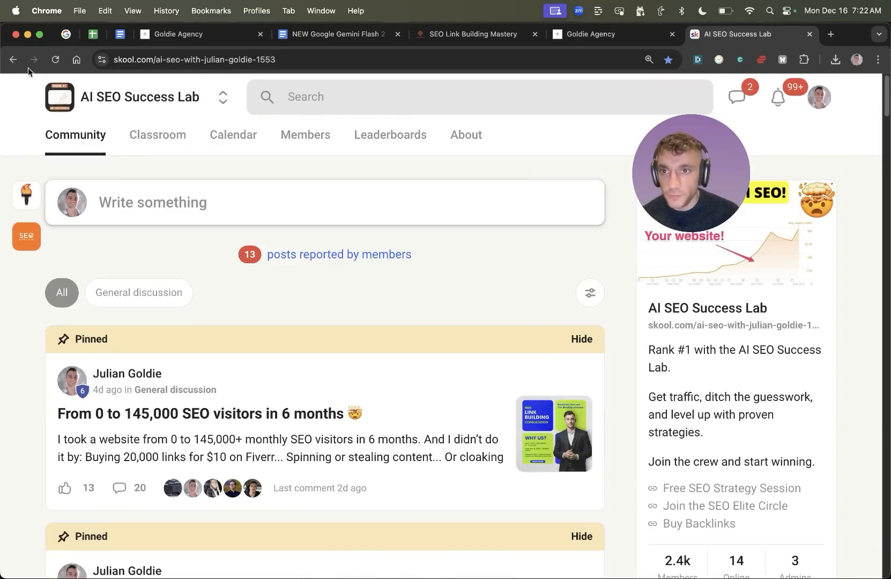
pyautogui.click(146, 142)
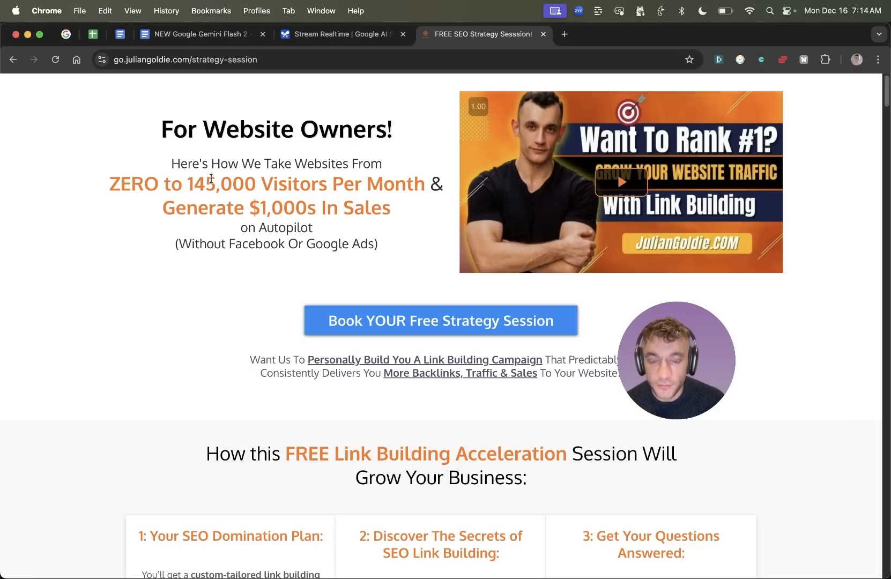
# Look through the benefits listed on the free SEO strategy session page and go back to its headline
pyautogui.scroll(-7, 360, 311)
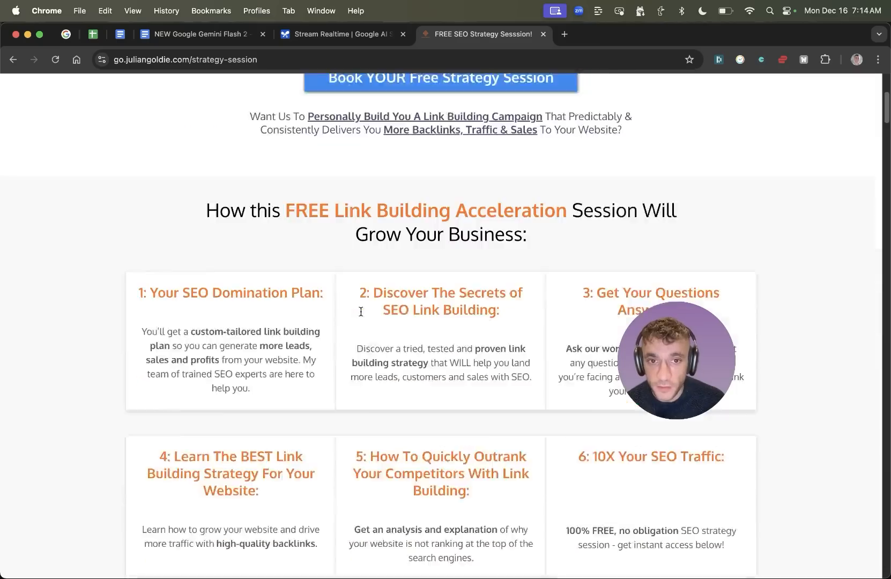
pyautogui.scroll(1, 498, 300)
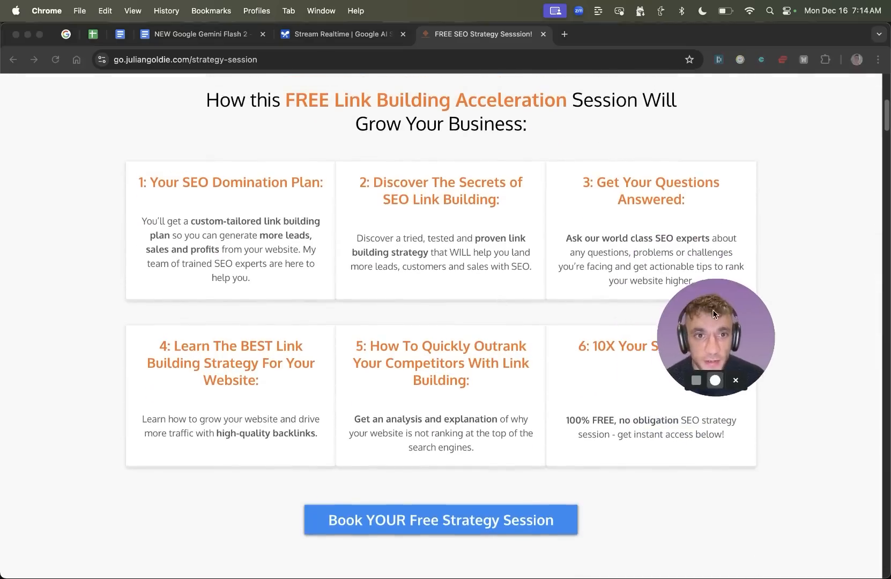
pyautogui.click(690, 124)
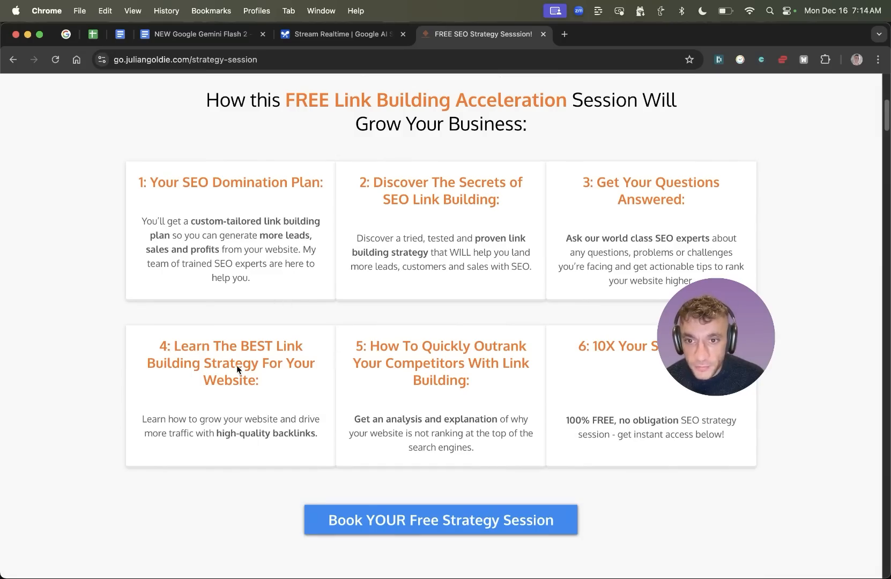
pyautogui.moveTo(692, 331); pyautogui.dragTo(758, 80)
pyautogui.scroll(10, 376, 321)
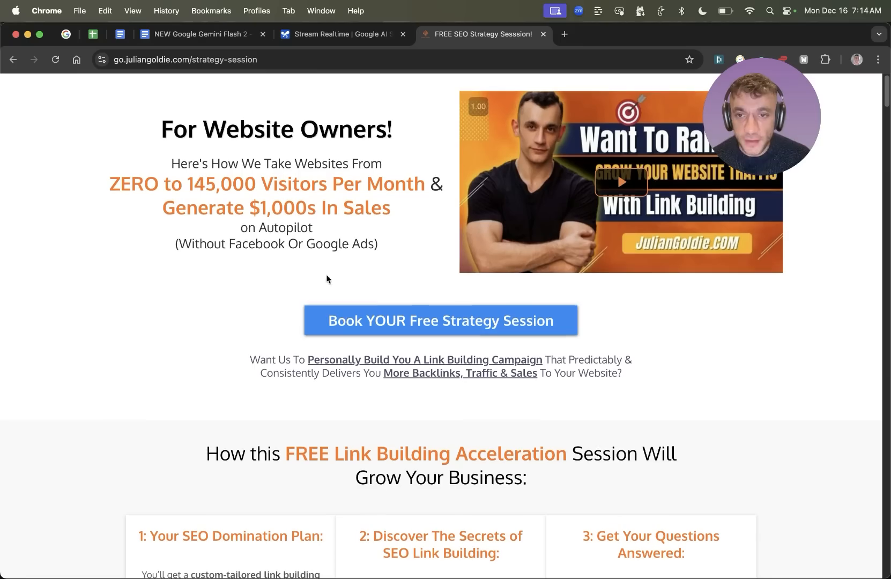